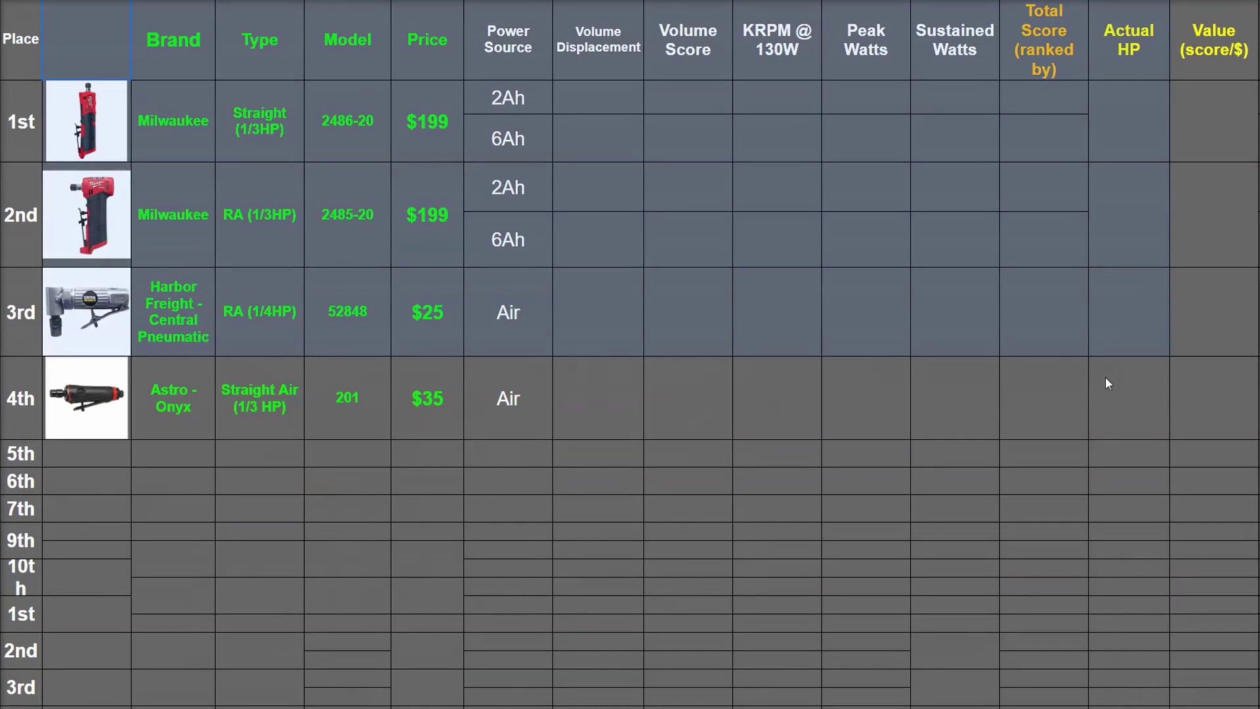
Step: Examine the comparison table's score, power and value columns and the first Milwaukee's 2Ah and 6Ah results
left_click(415, 65)
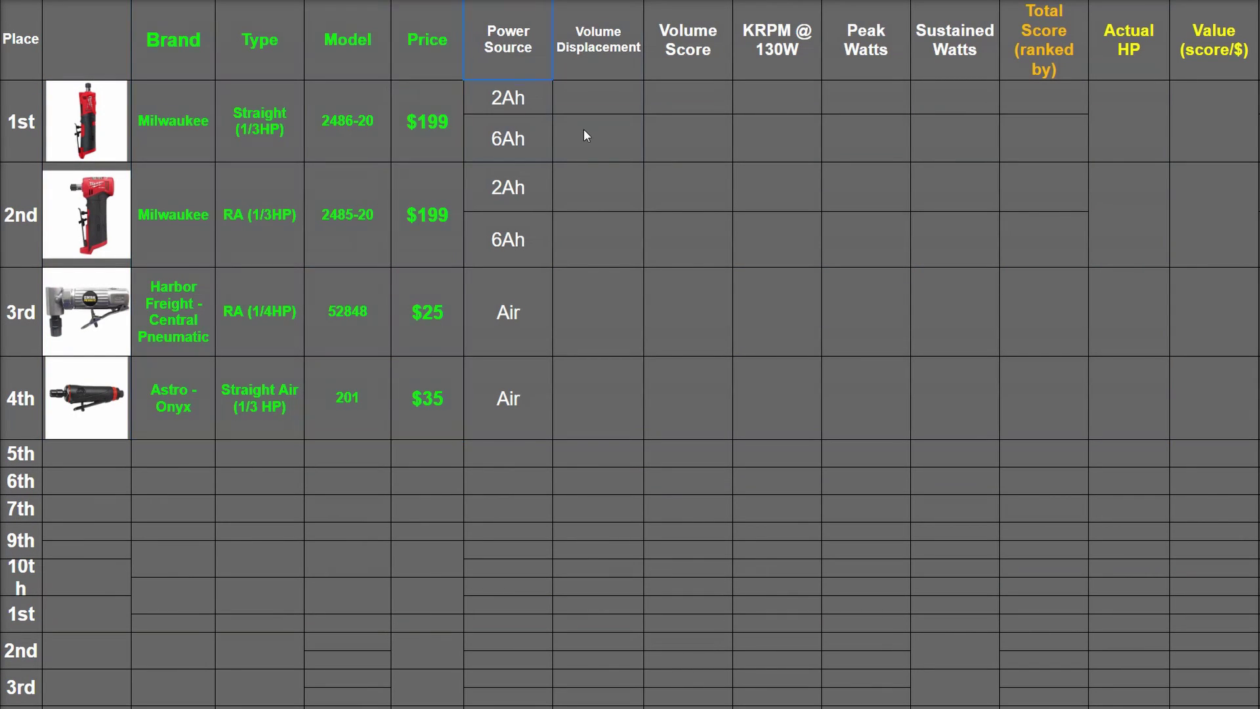
left_click_drag(983, 395, 984, 395)
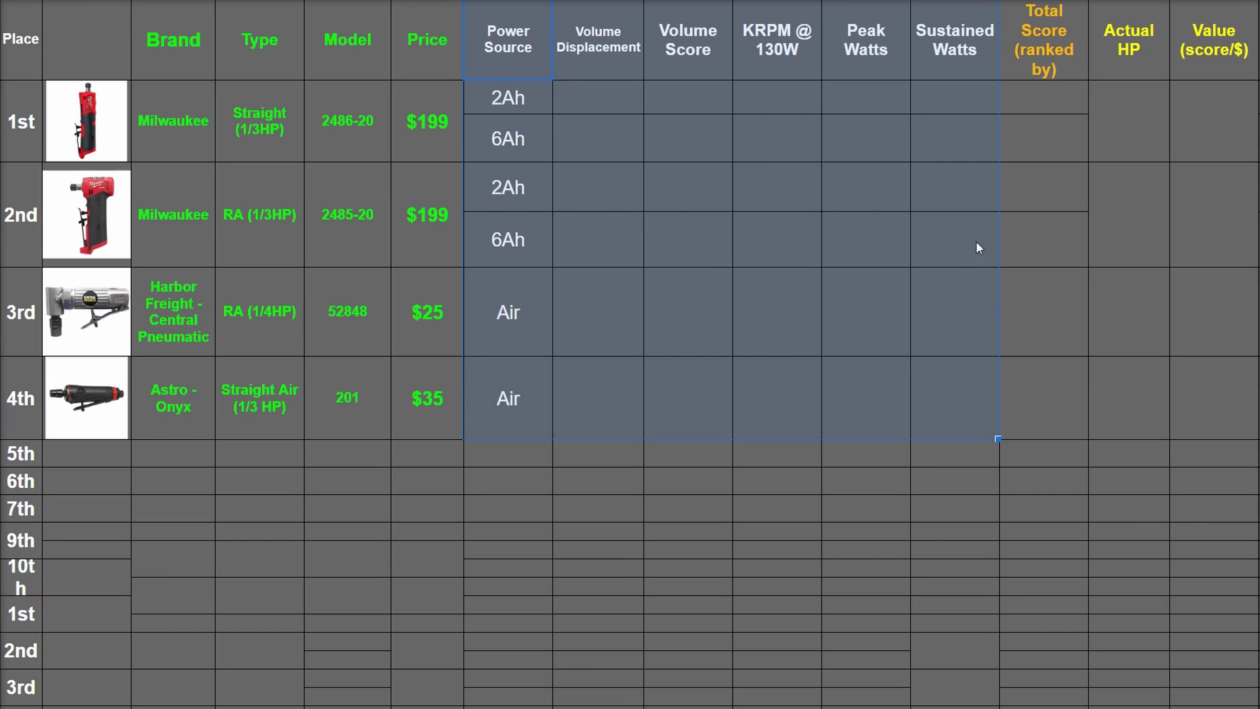
left_click_drag(1050, 25, 1053, 151)
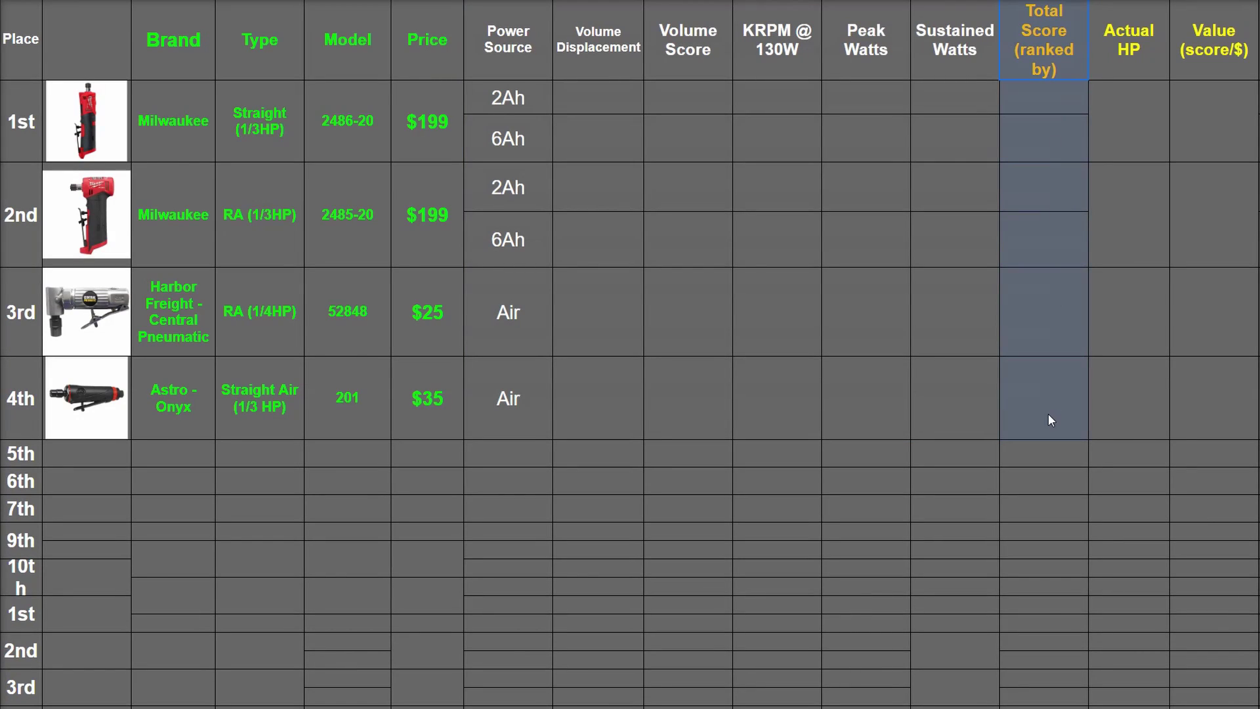
left_click_drag(1049, 414, 1049, 413)
left_click_drag(1215, 387, 1215, 387)
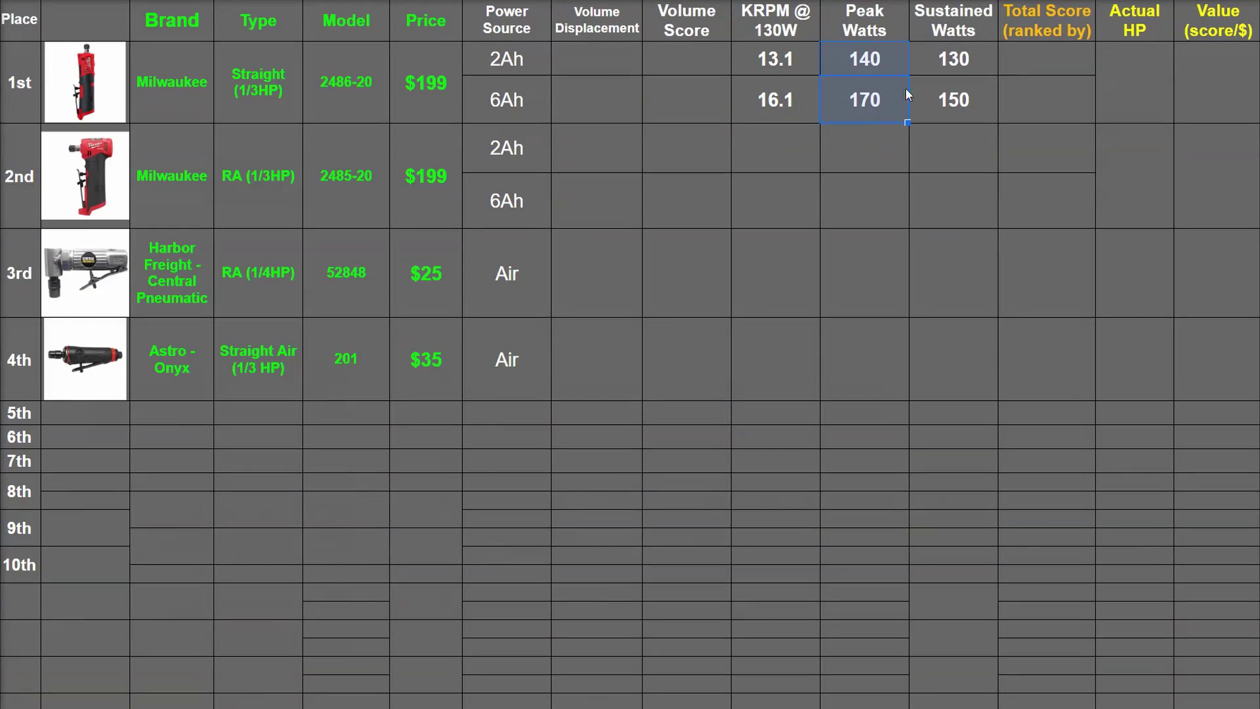
left_click(518, 84)
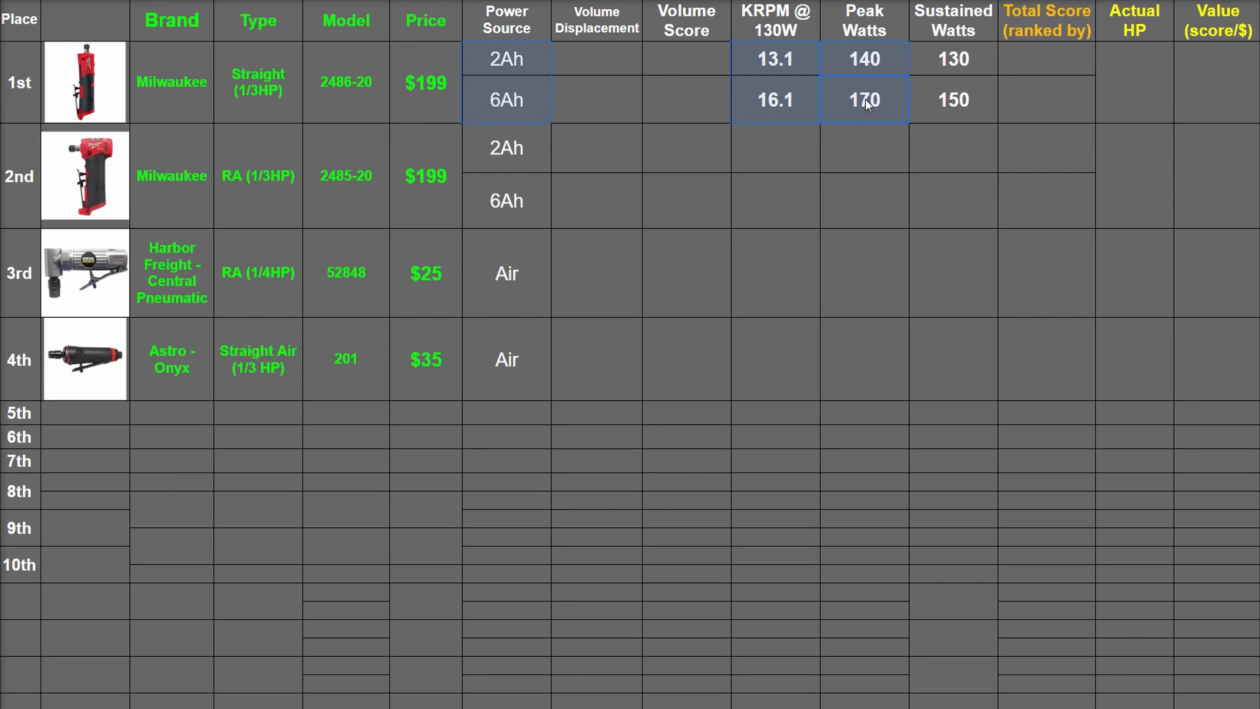
left_click(623, 29)
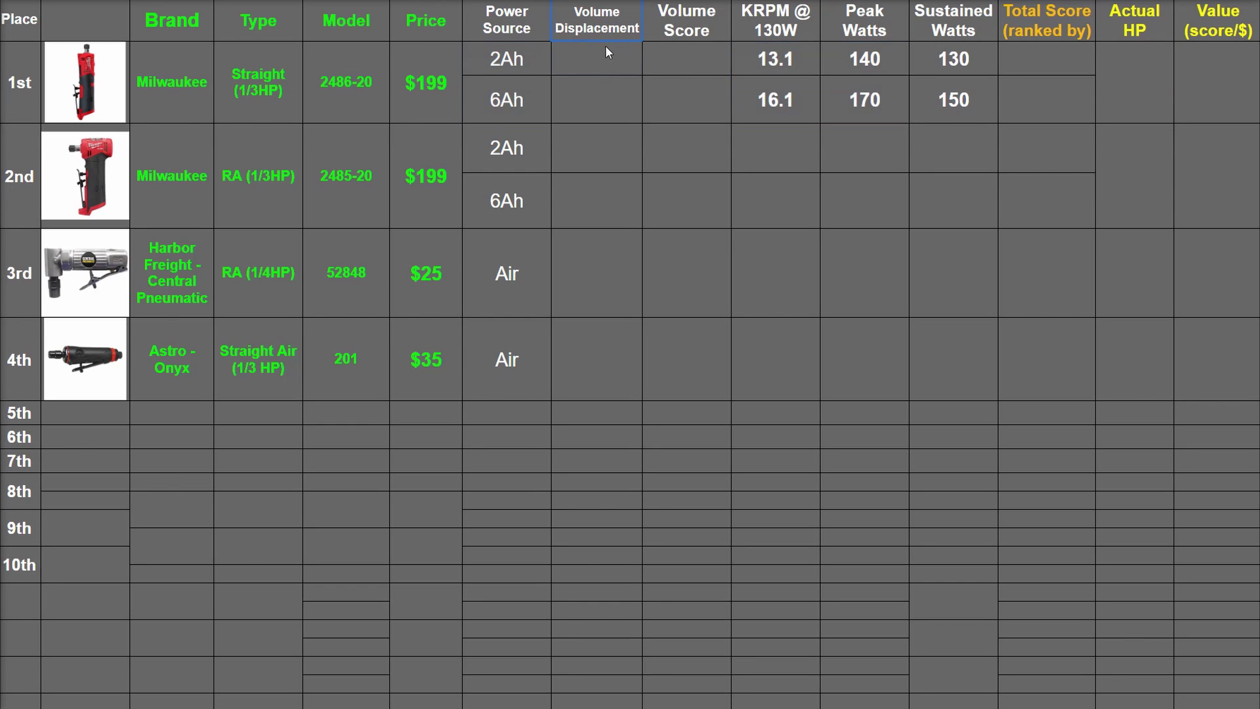
mouse_move(597, 343)
left_mouse_down()
mouse_move(597, 365)
mouse_move(589, 331)
left_mouse_up()
left_click(609, 29)
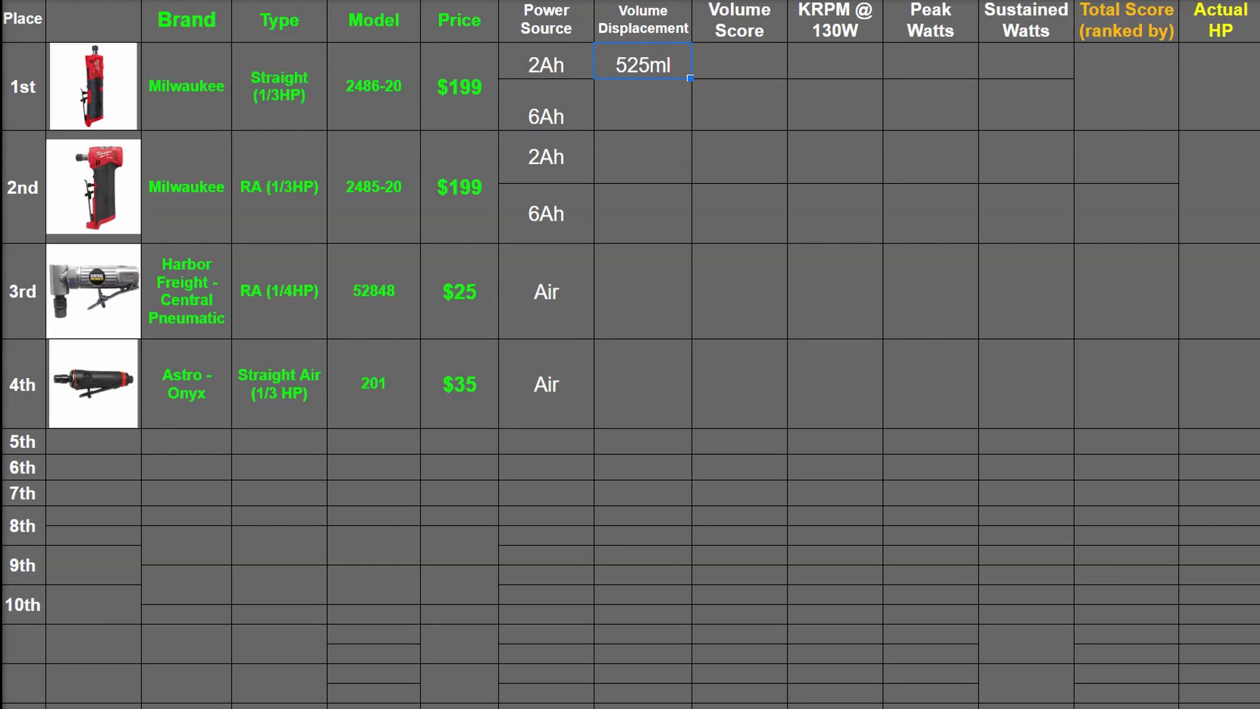
Step: For the Milwaukee 2486-20, enter Volume Scores of -53 for 2Ah and -60 for 6Ah, with 600ml displacement for 6Ah
left_click(740, 62)
type("-53")
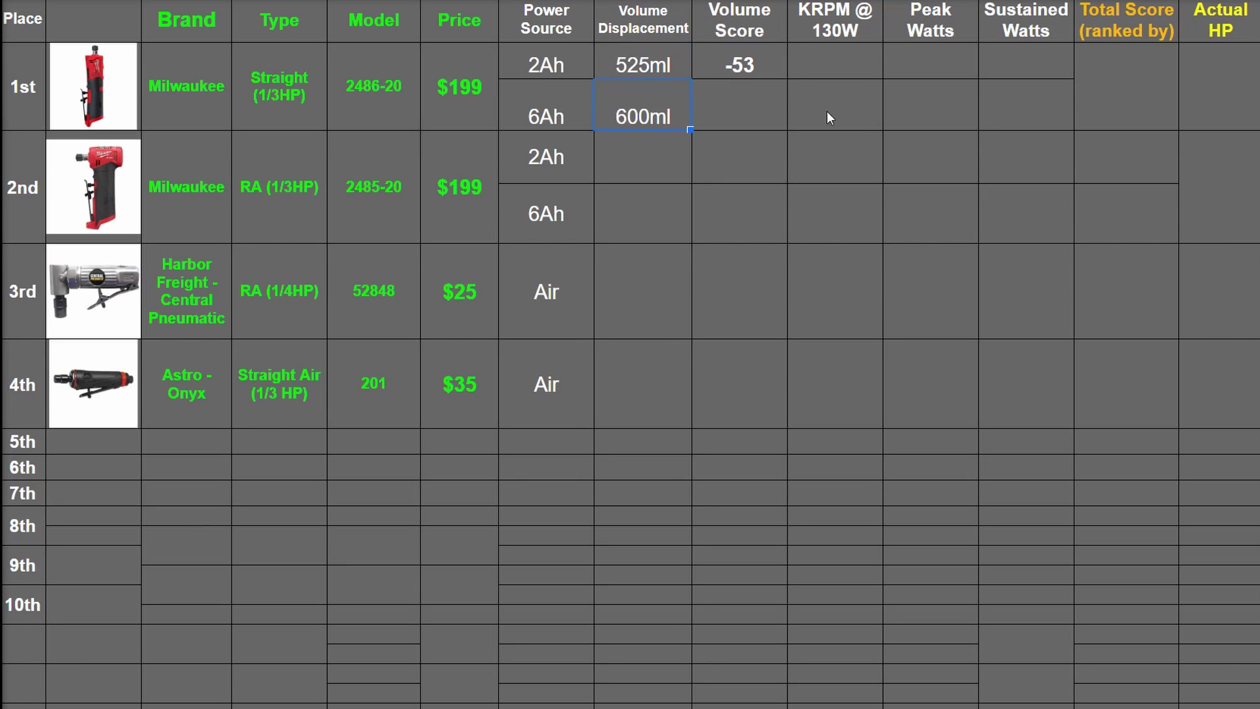
left_click(737, 117)
type("-60")
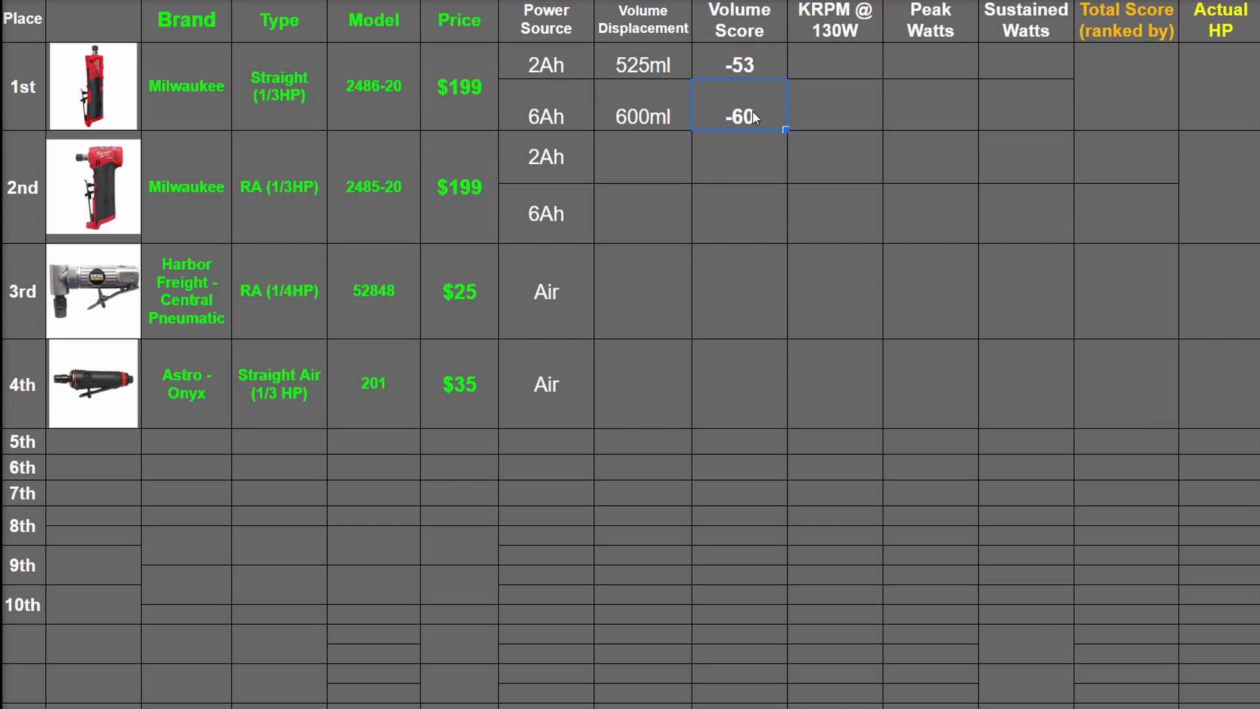
Step: Enter KRPM @ 130W values for the Milwaukee 2486-20: 13.1 for 2Ah and 16.1 for 6Ah
left_click(820, 101)
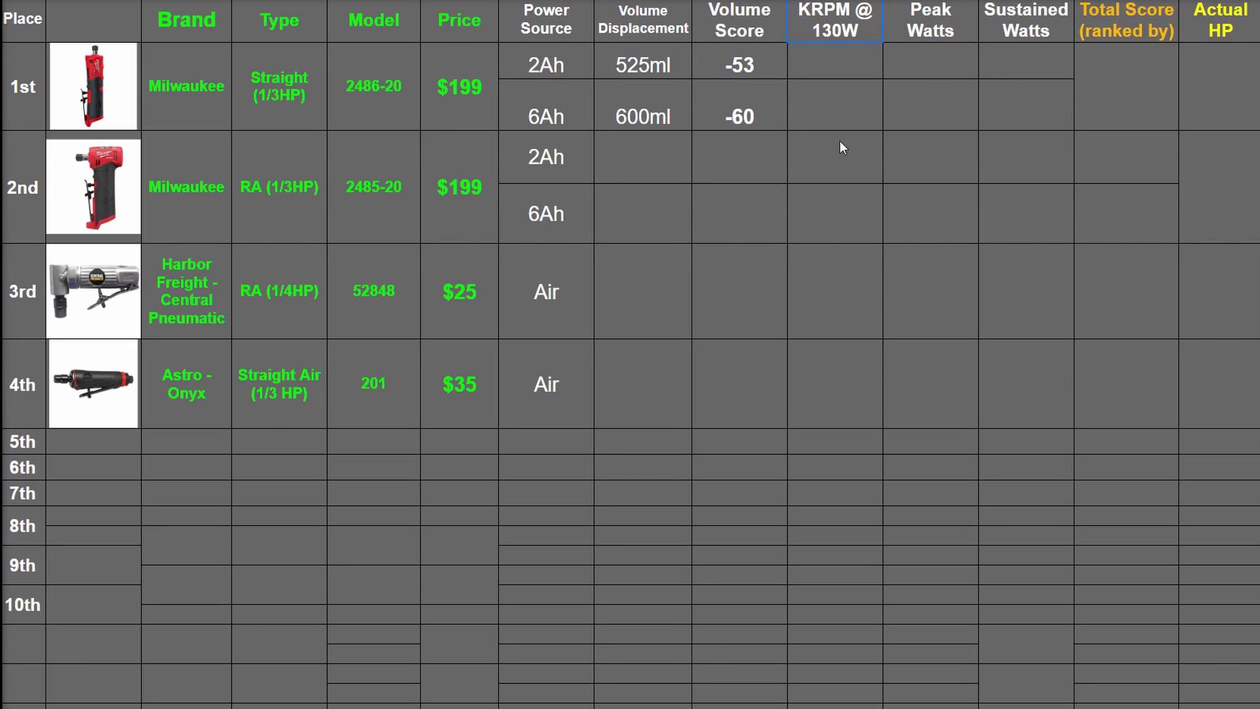
left_click_drag(850, 365, 849, 366)
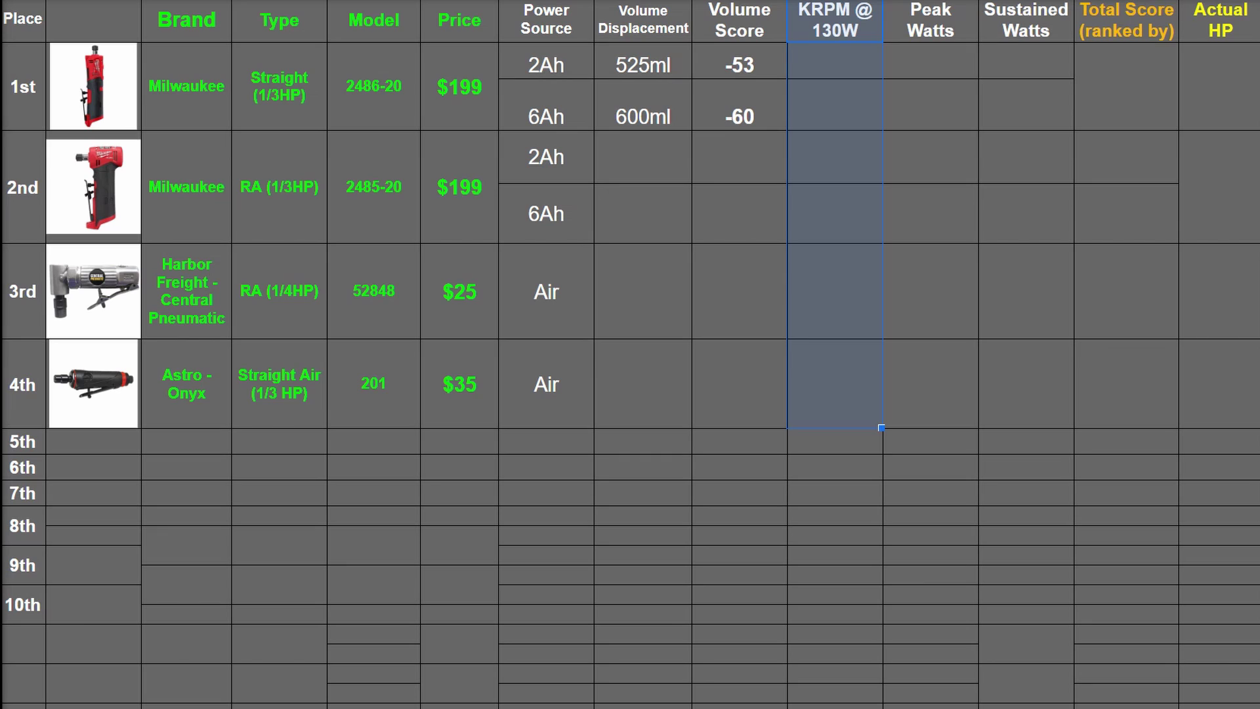
left_click(835, 61)
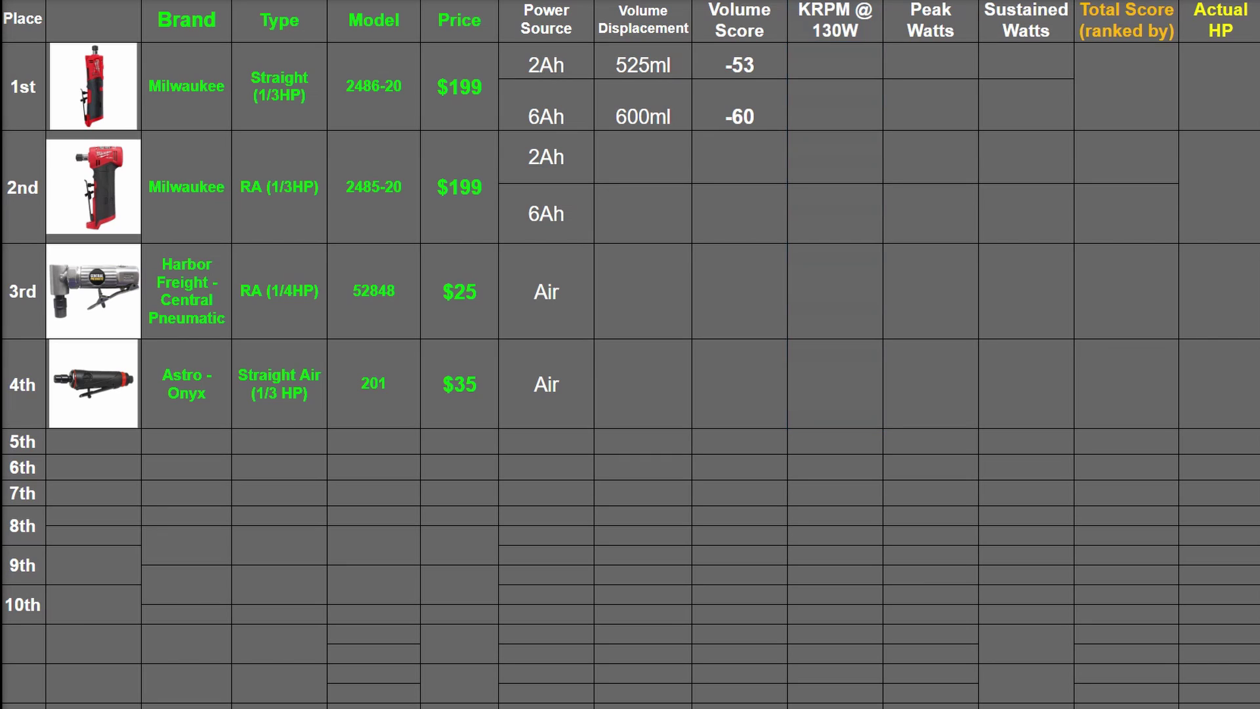
type("13.1")
key("Return")
type("16.1")
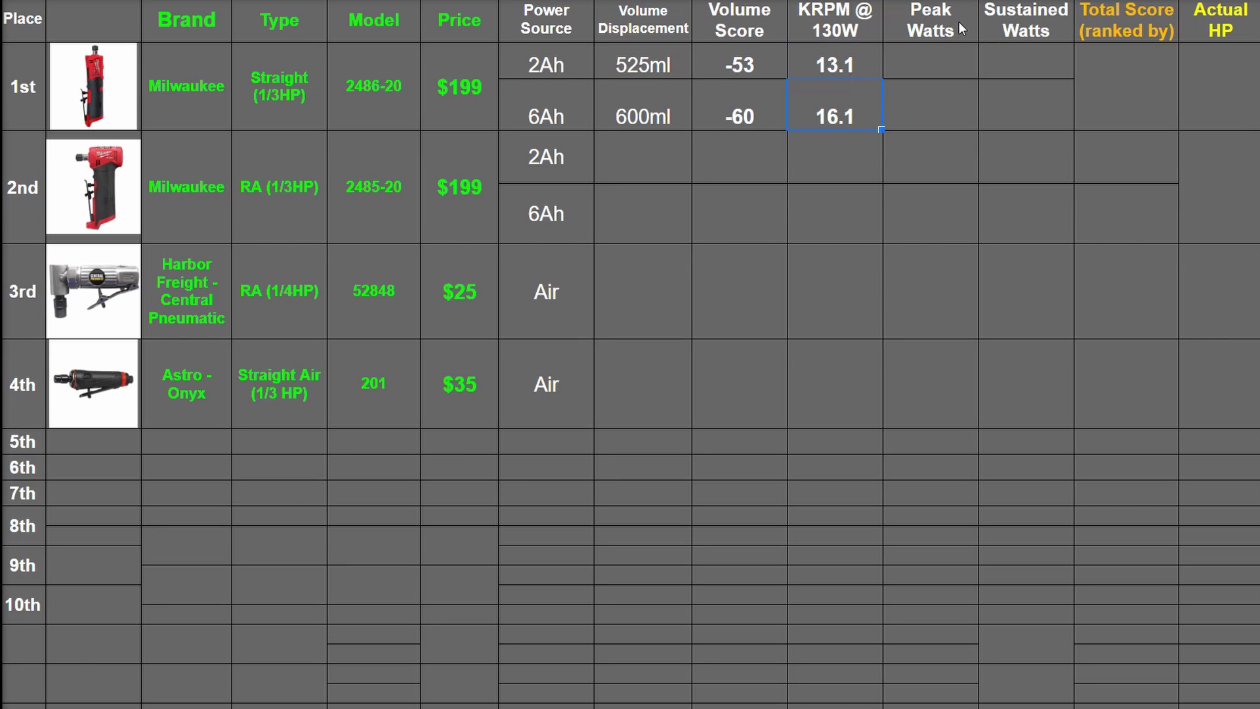
Step: Enter Peak Watts for the Milwaukee 2486-20: 140 for 2Ah and 170 for 6Ah
left_click_drag(959, 22, 962, 125)
left_click_drag(1023, 26, 1033, 73)
left_click(931, 61)
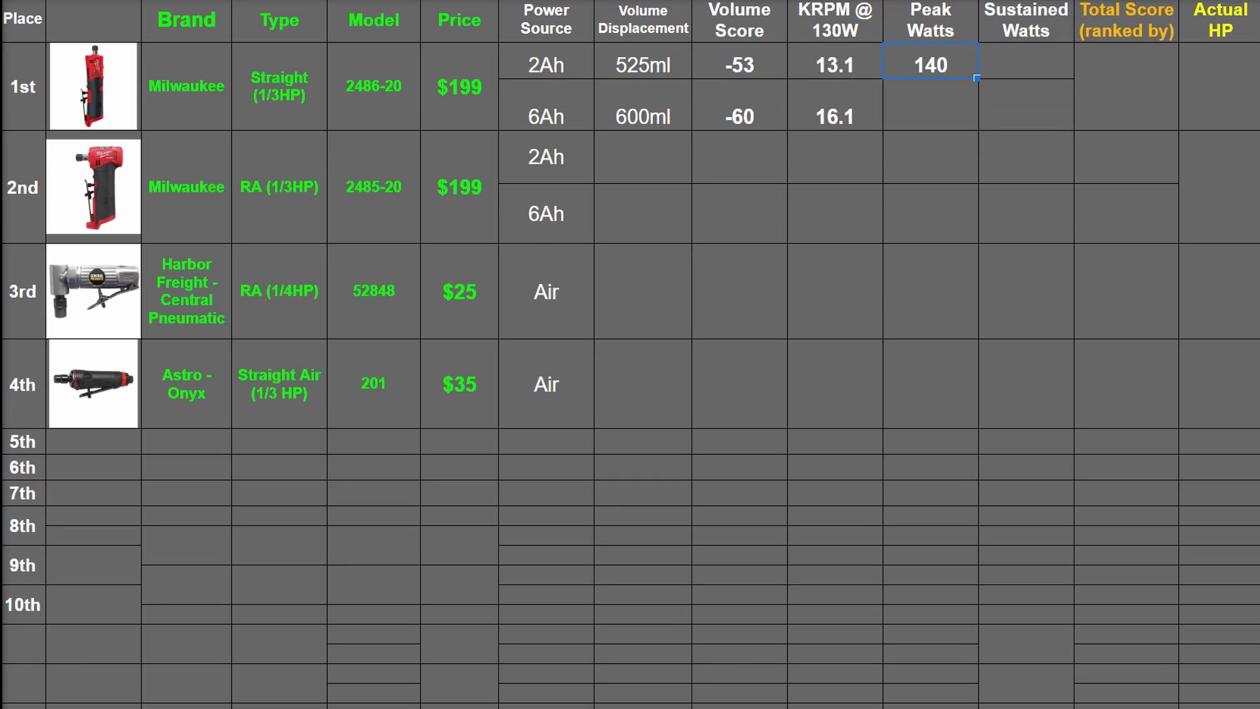
key("Return")
type("170")
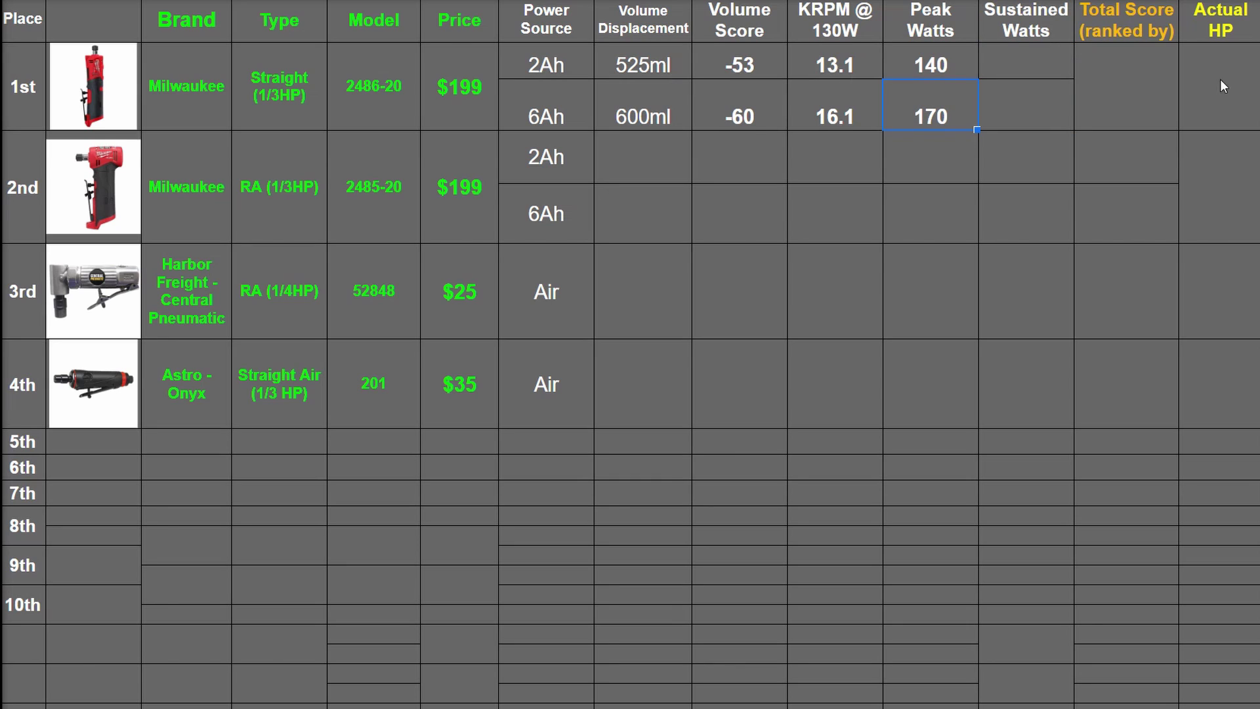
Step: Enter Sustained Watts for the Milwaukee 2486-20: 130 for 2Ah and 150 for 6Ah
left_click_drag(943, 104, 942, 104)
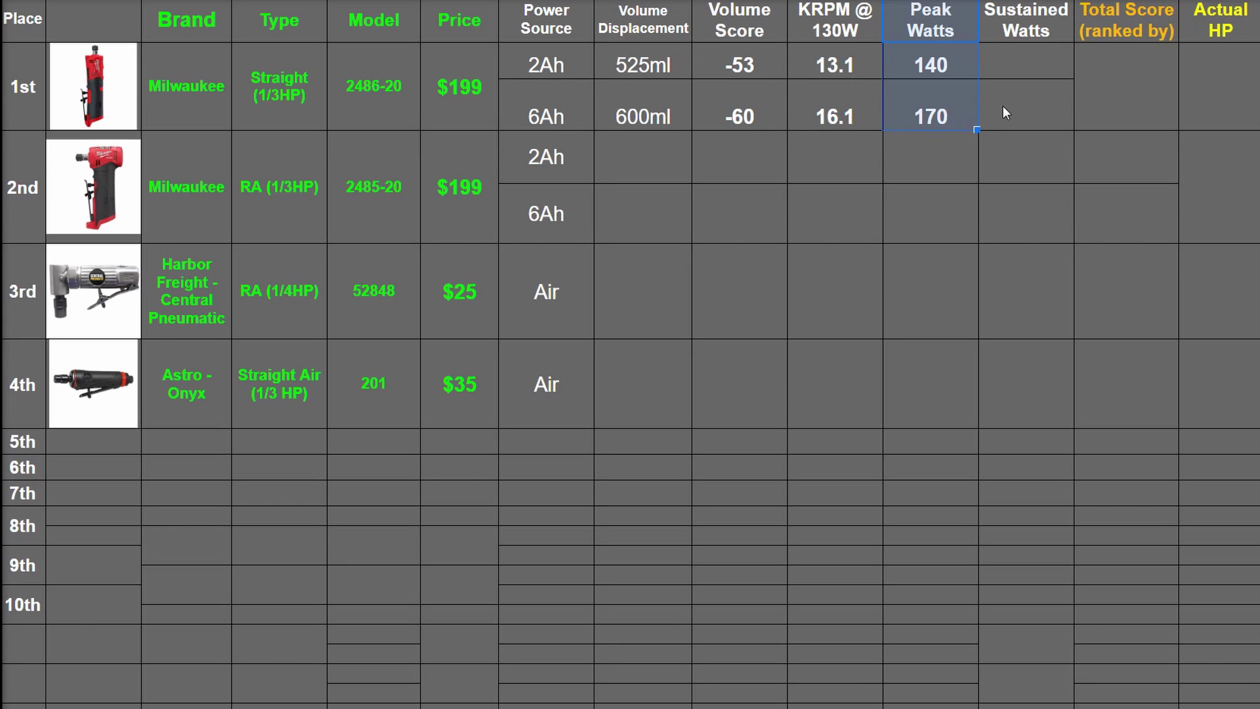
left_click(1041, 62)
left_click(1035, 29)
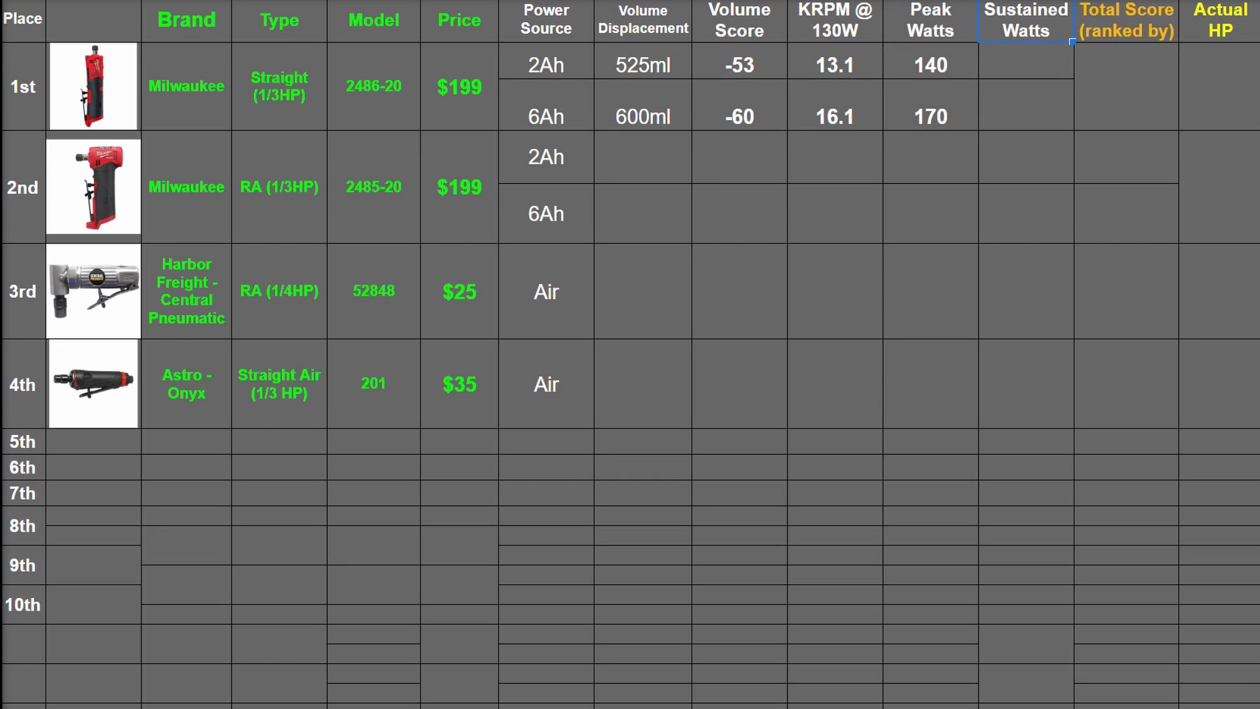
left_click(1025, 61)
type("130")
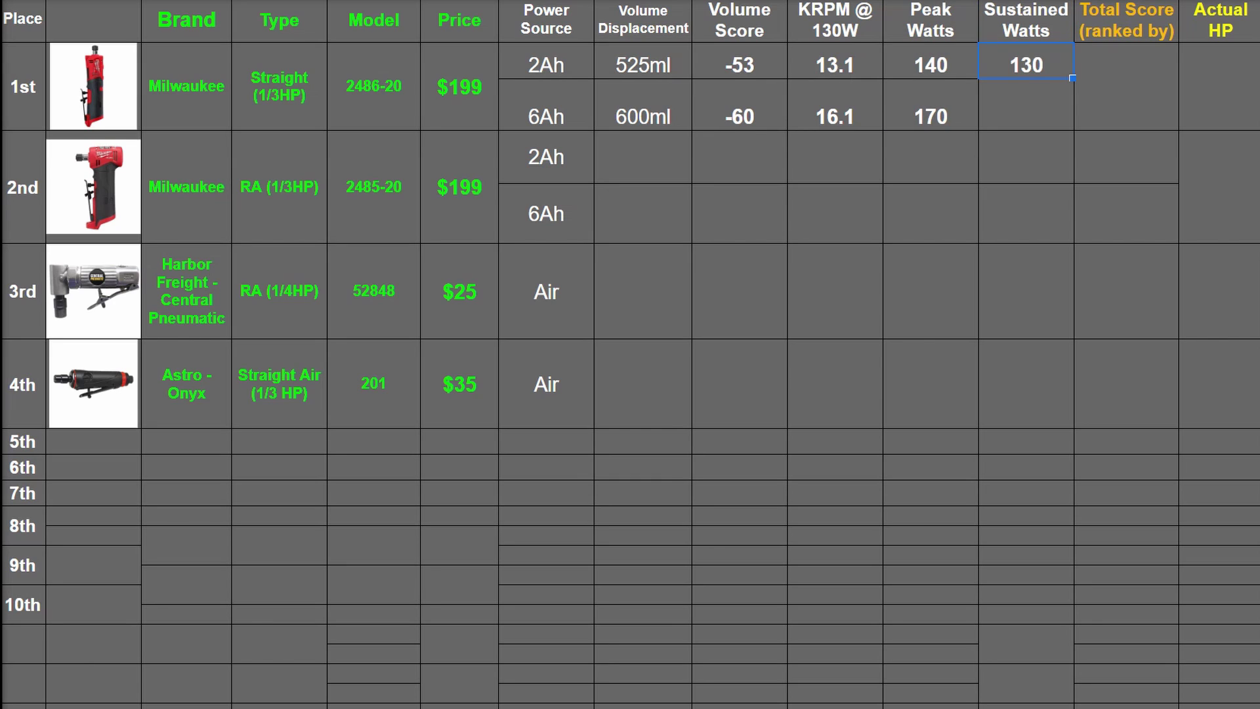
key("Return")
type("150")
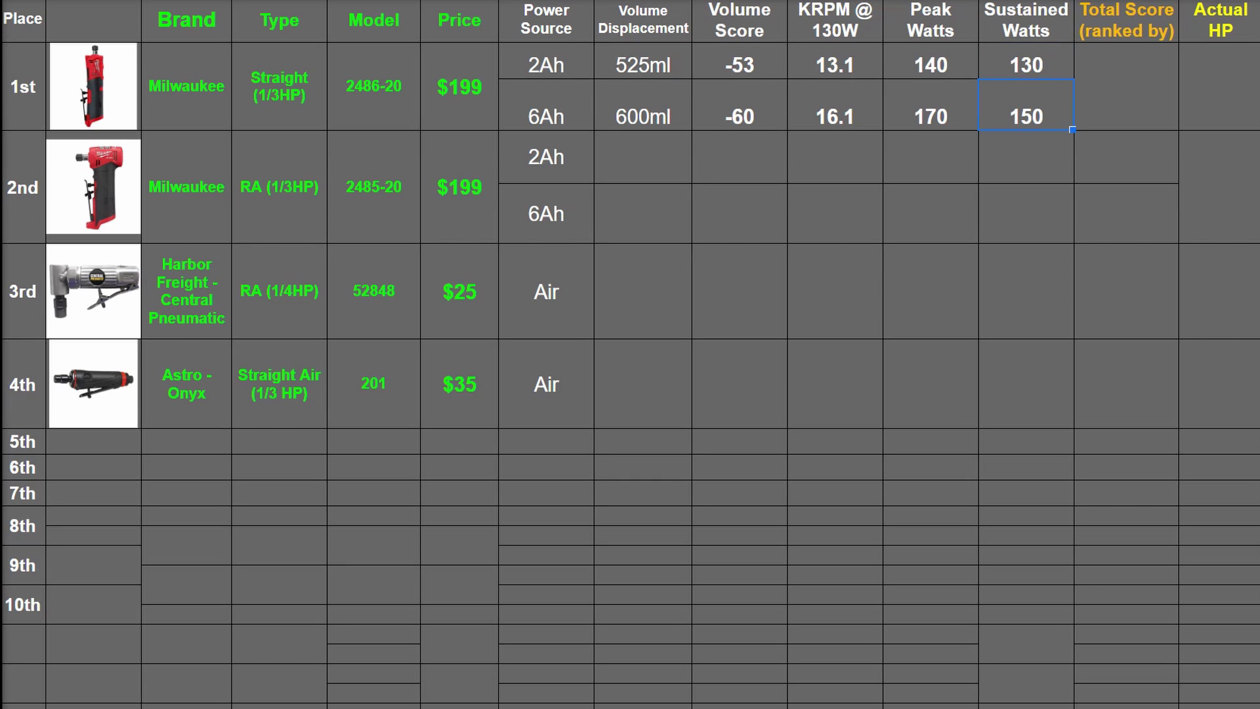
Step: Convert the Milwaukee 2486-20's peak readings of 140 and 170 watts to mechanical horsepower in Google's unit converter
left_click(1123, 122)
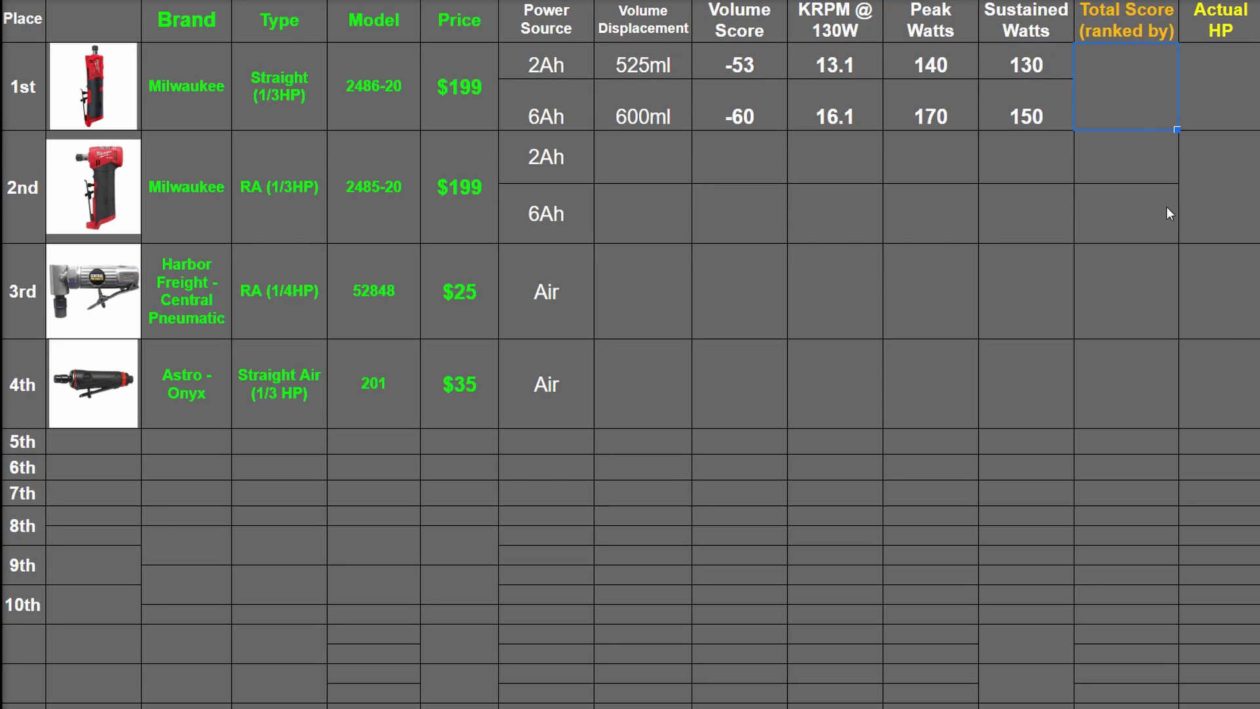
left_click(943, 73)
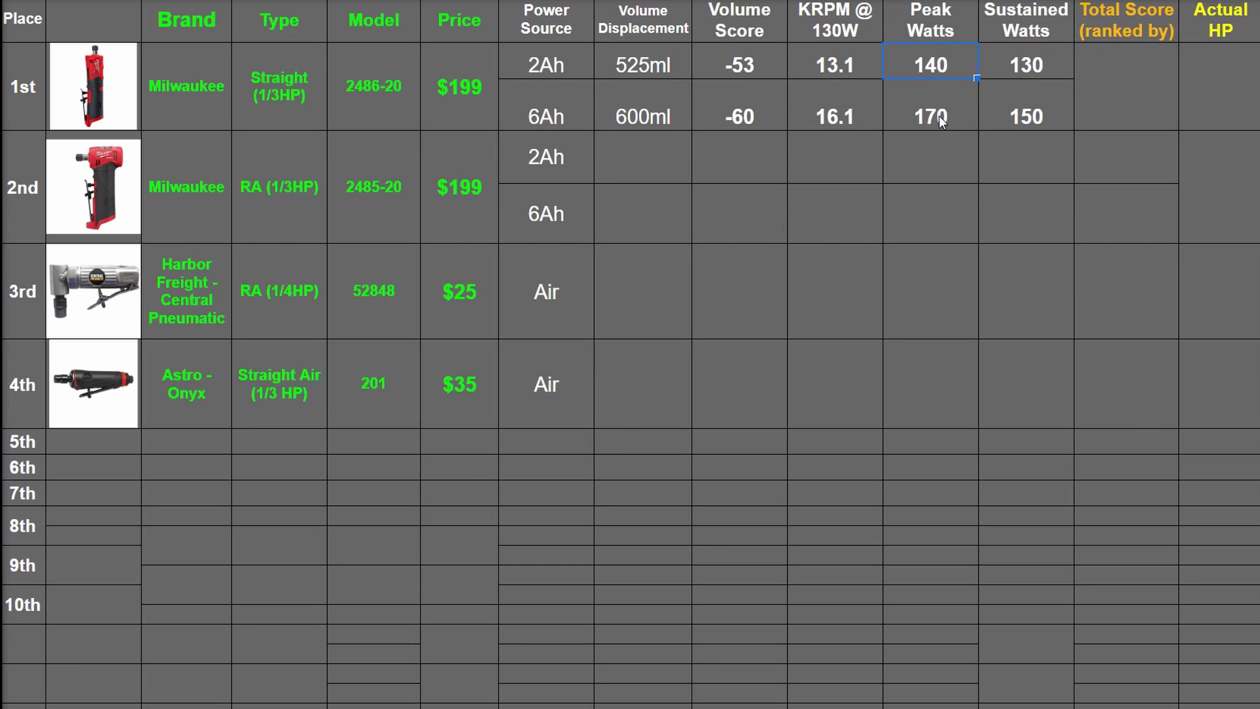
left_click(949, 70)
left_click(945, 116)
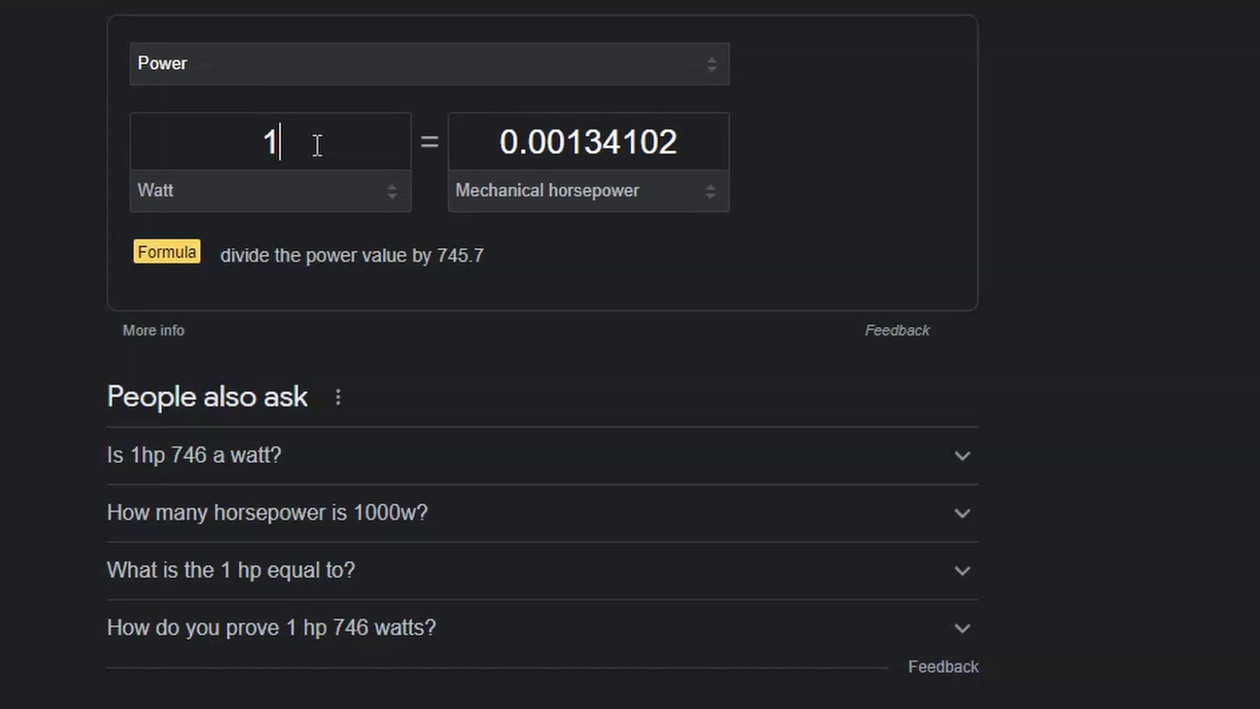
type("140")
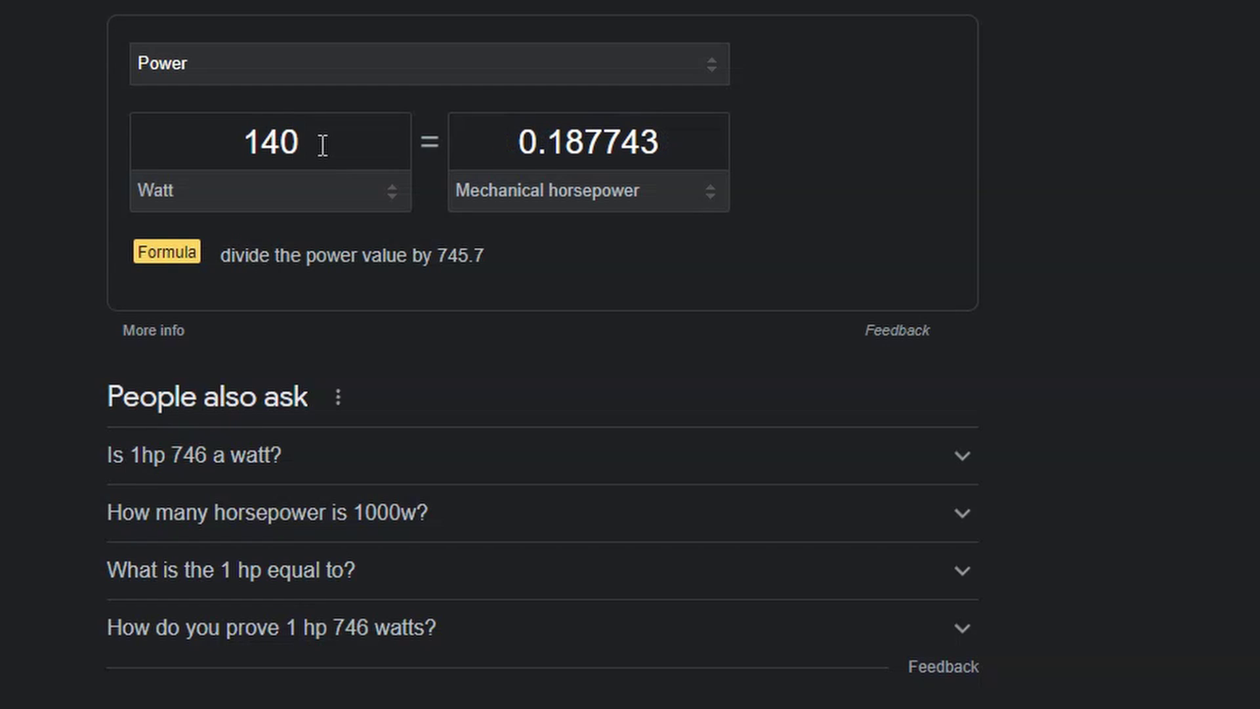
left_click_drag(322, 145, 233, 142)
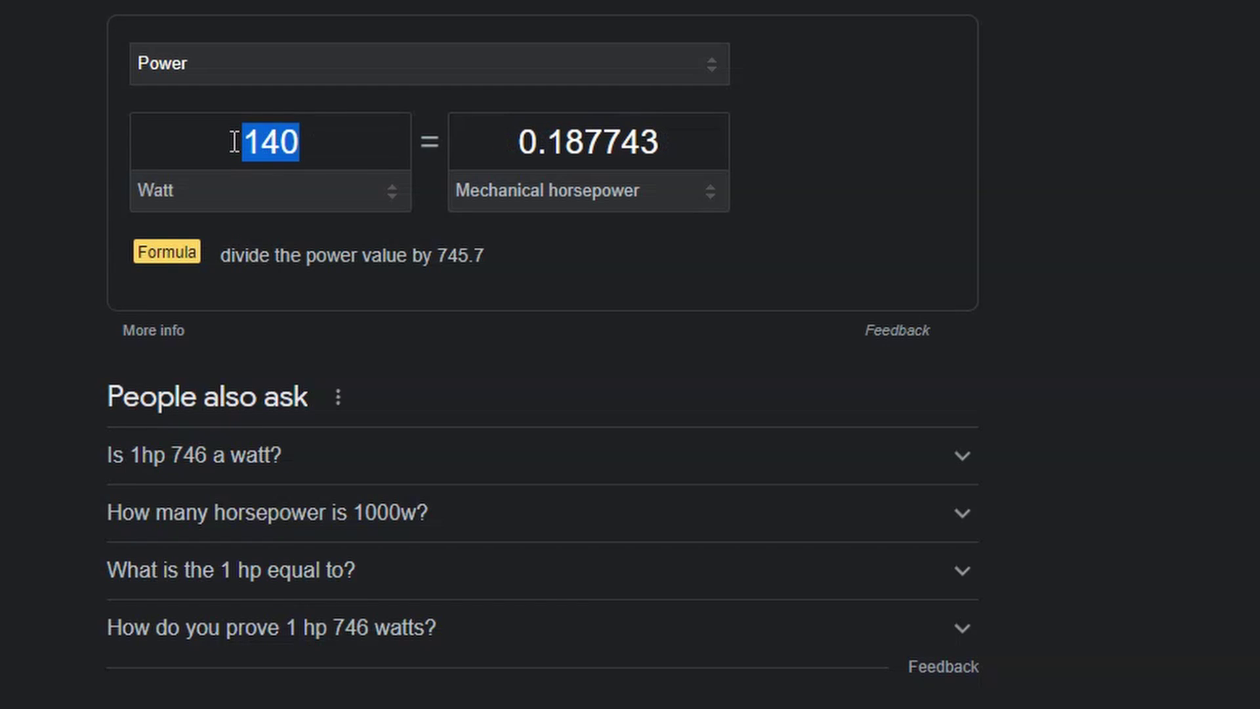
type("170")
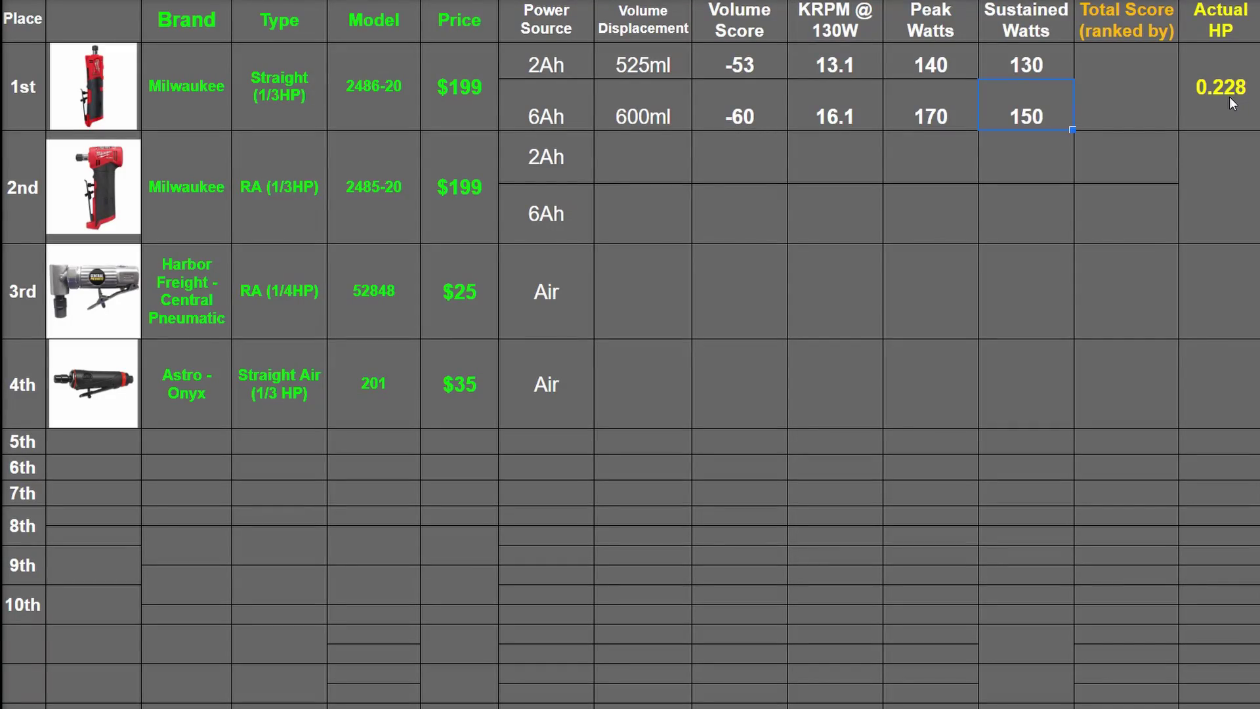
Step: Back in the comparison table, compare the actual HP and watt figures of the Milwaukee 2486-20, Harbor Freight and Astro Onyx grinders
left_click(1230, 97)
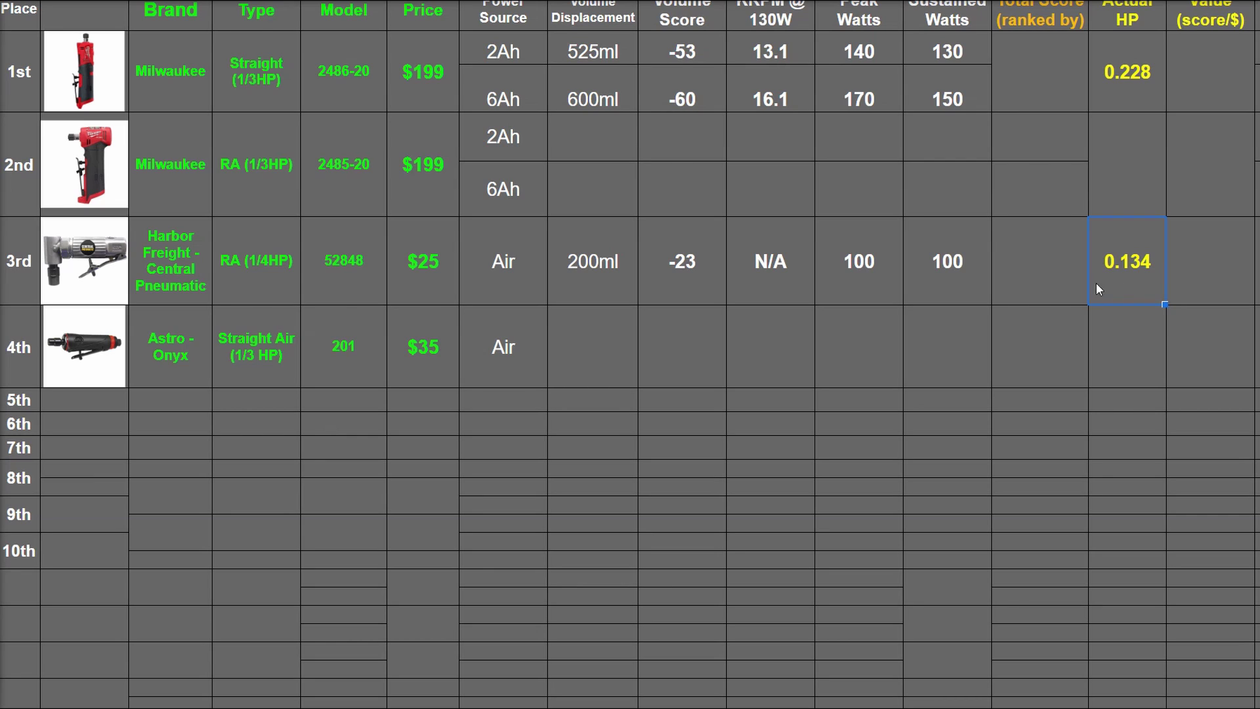
left_click_drag(944, 278, 843, 290)
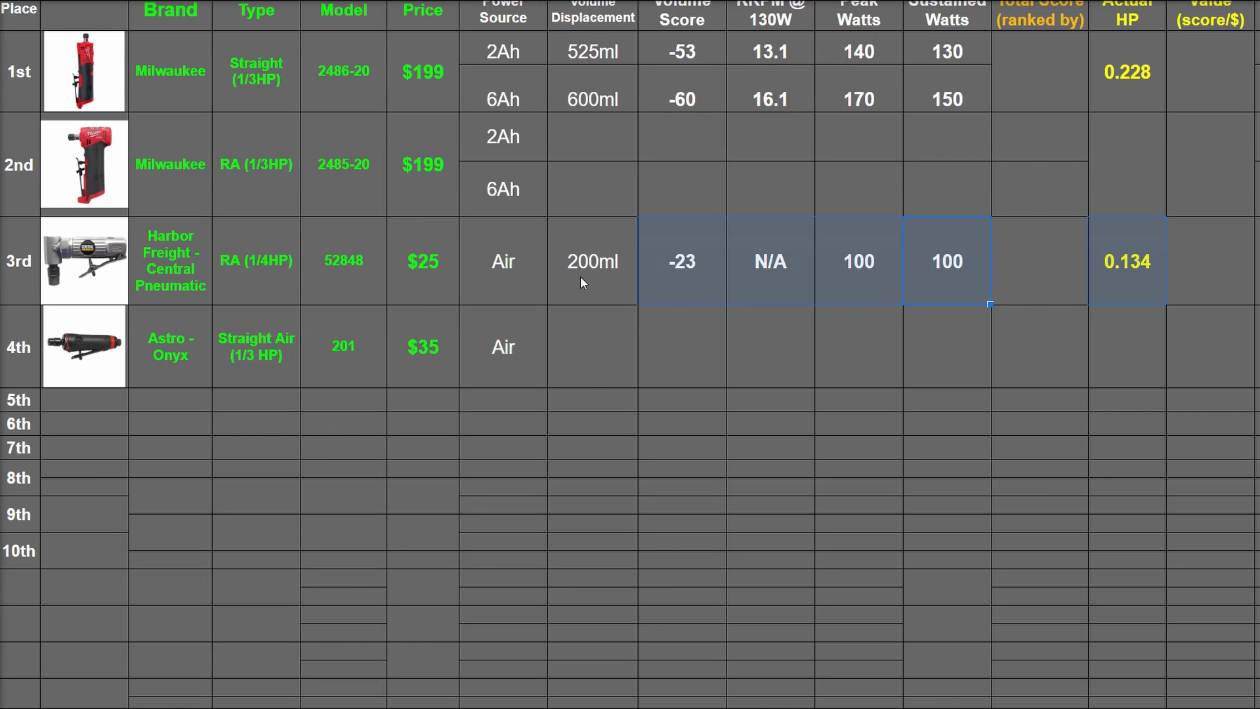
left_click(260, 271)
left_click(1138, 281)
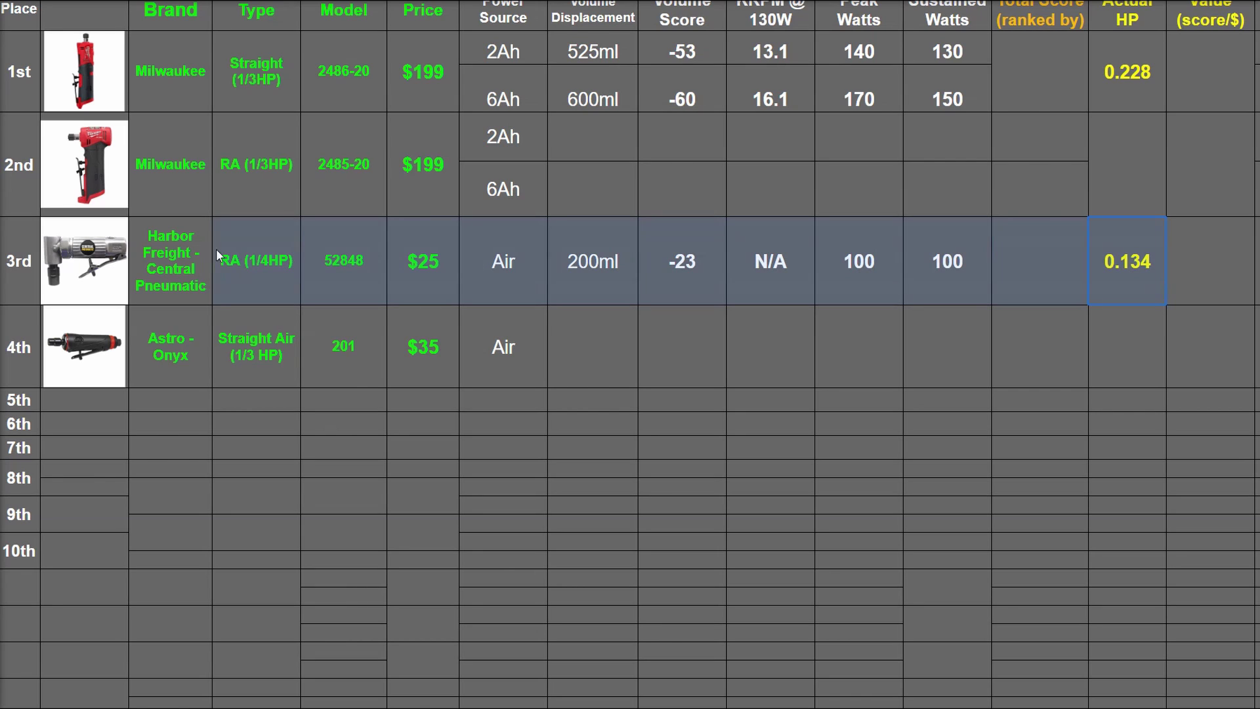
left_click_drag(218, 255, 176, 267)
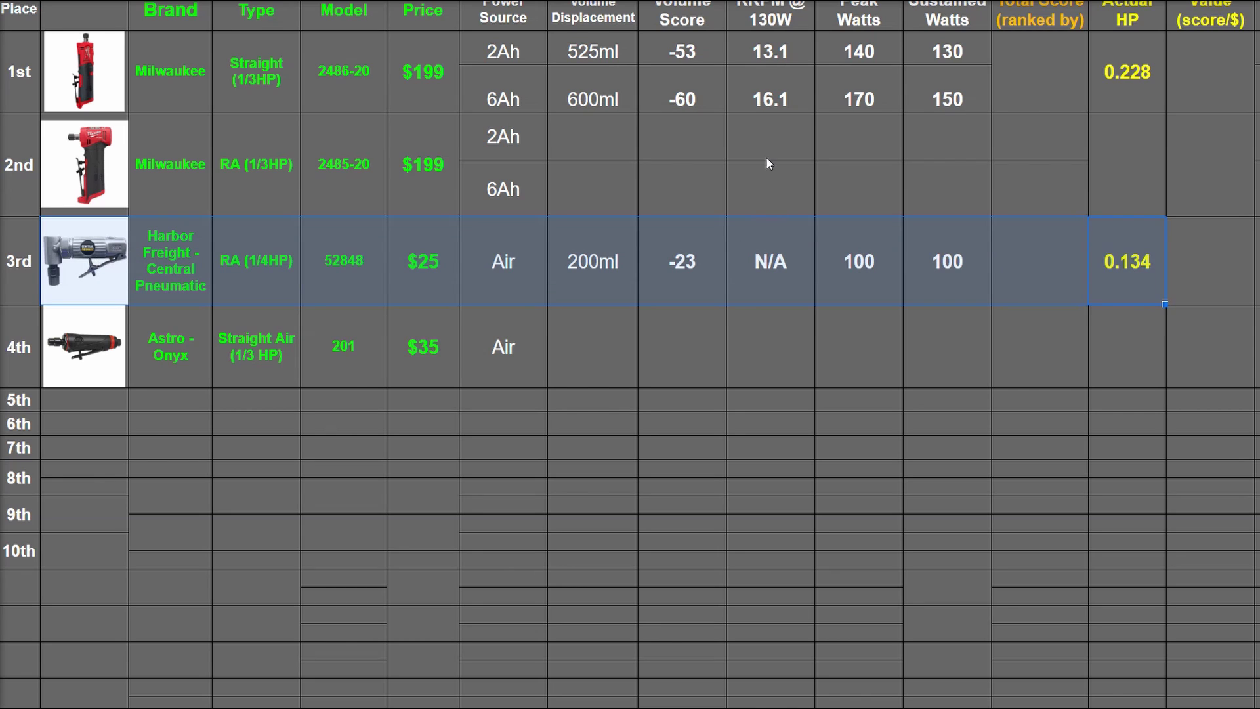
left_click(835, 242)
left_click_drag(861, 104, 865, 51)
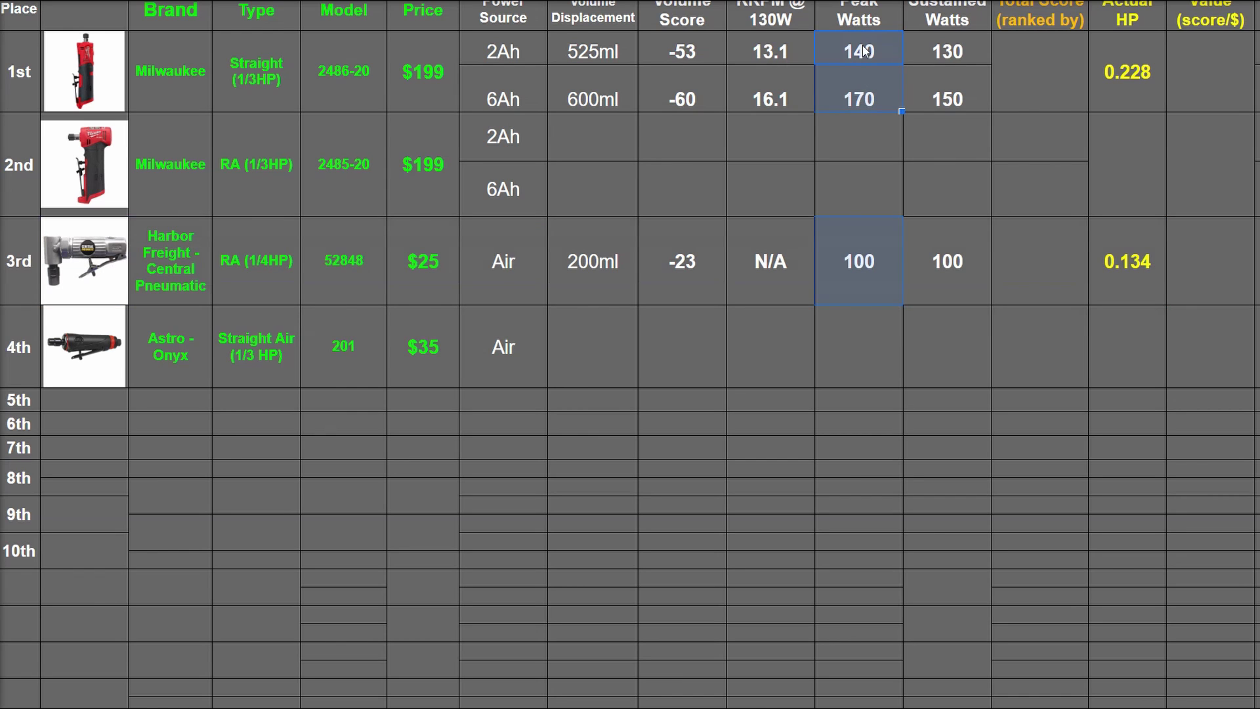
left_click_drag(1106, 369, 1165, 352)
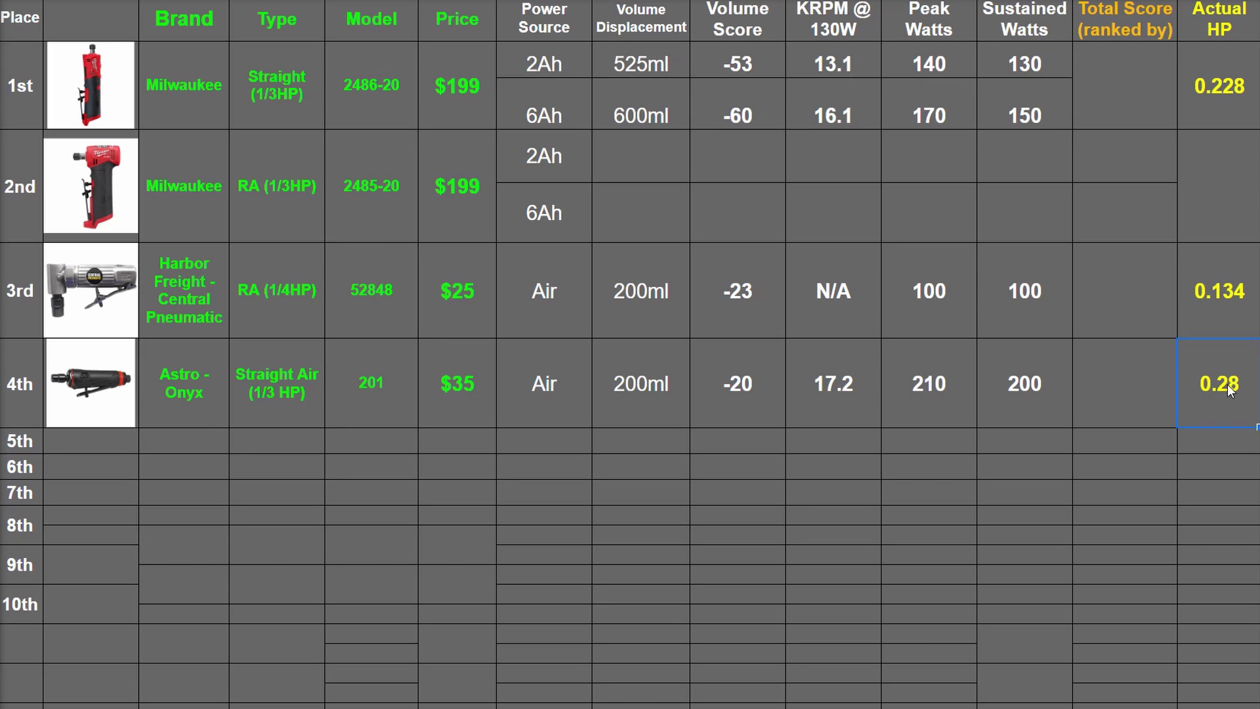
left_click_drag(262, 389, 56, 403)
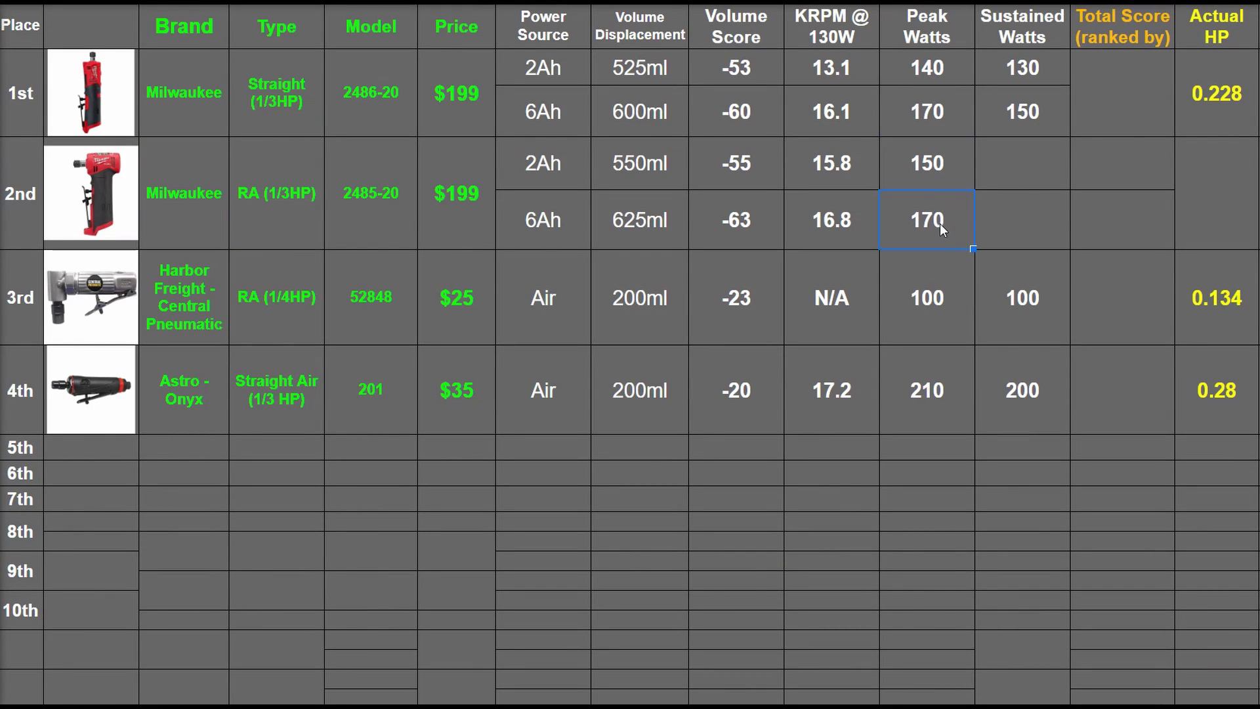
Step: Enter Sustained Watts of 150 for both the 2Ah and 6Ah batteries of the Milwaukee 2485-20
left_click(1010, 174)
type("150")
left_click(1045, 226)
type("150")
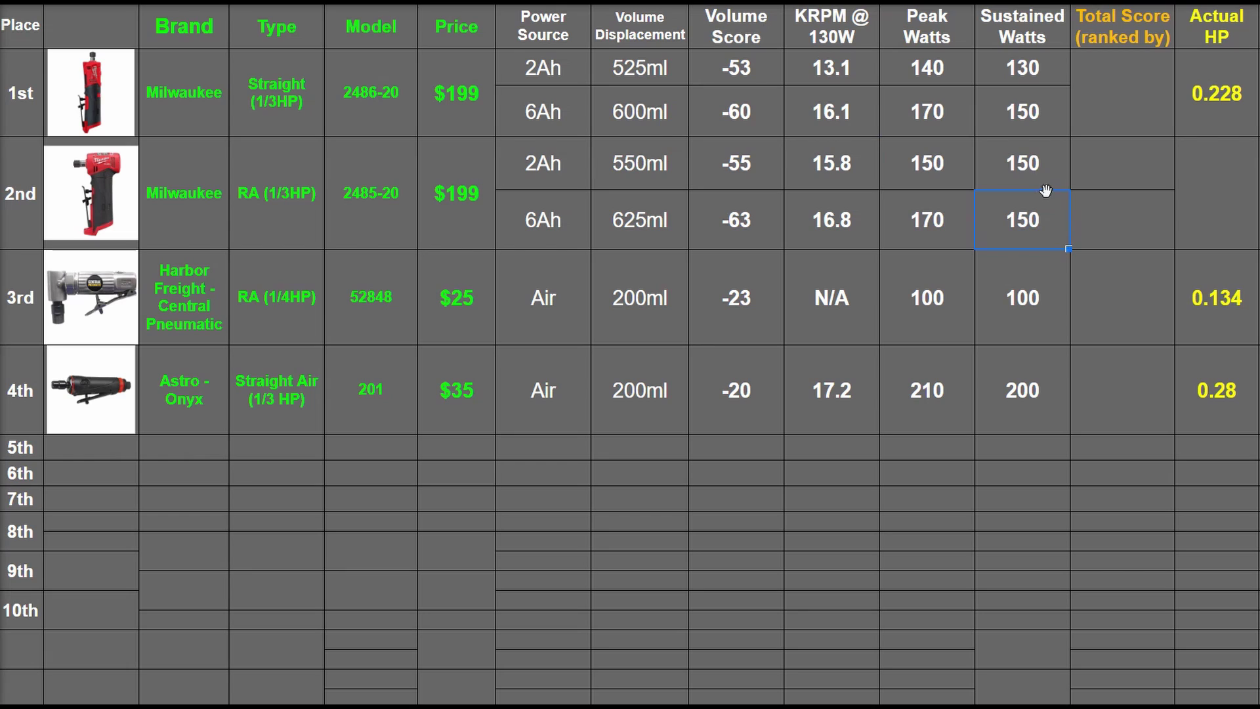
Step: Compare the Peak Watts of the two Milwaukee grinders on the 6Ah and 2Ah batteries
left_click(947, 112, "ctrl")
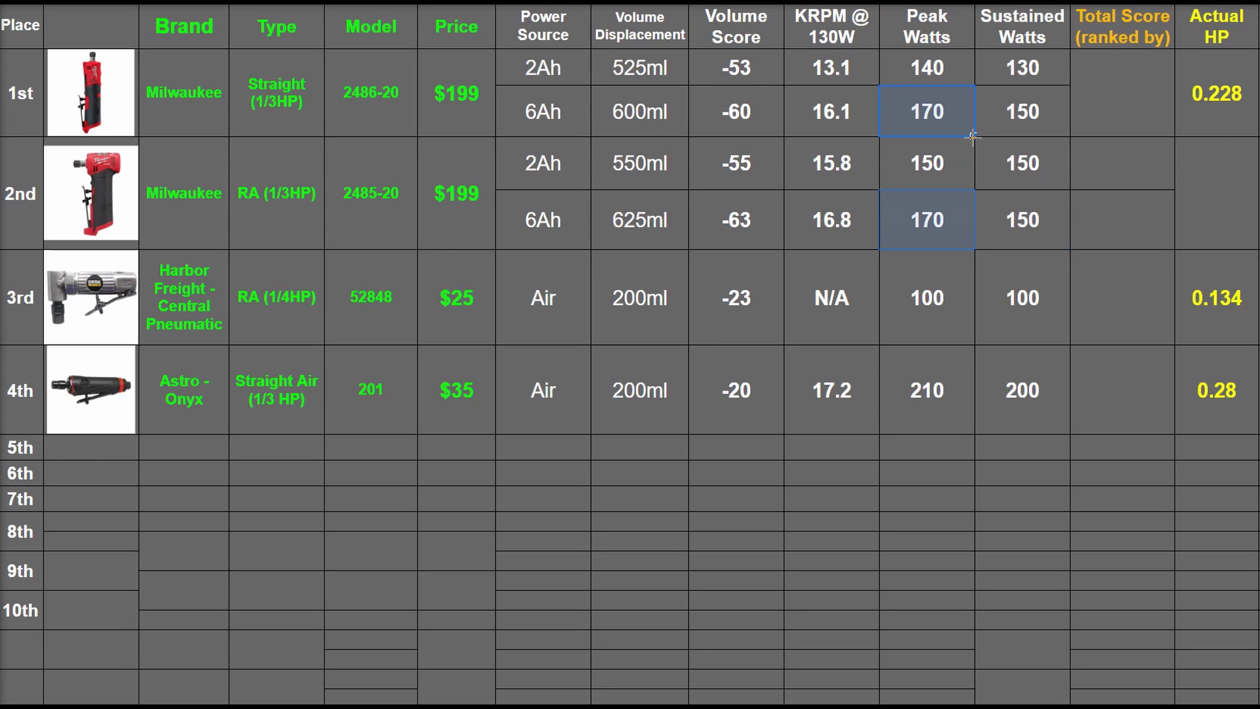
left_click(954, 172)
left_click(945, 69, "ctrl")
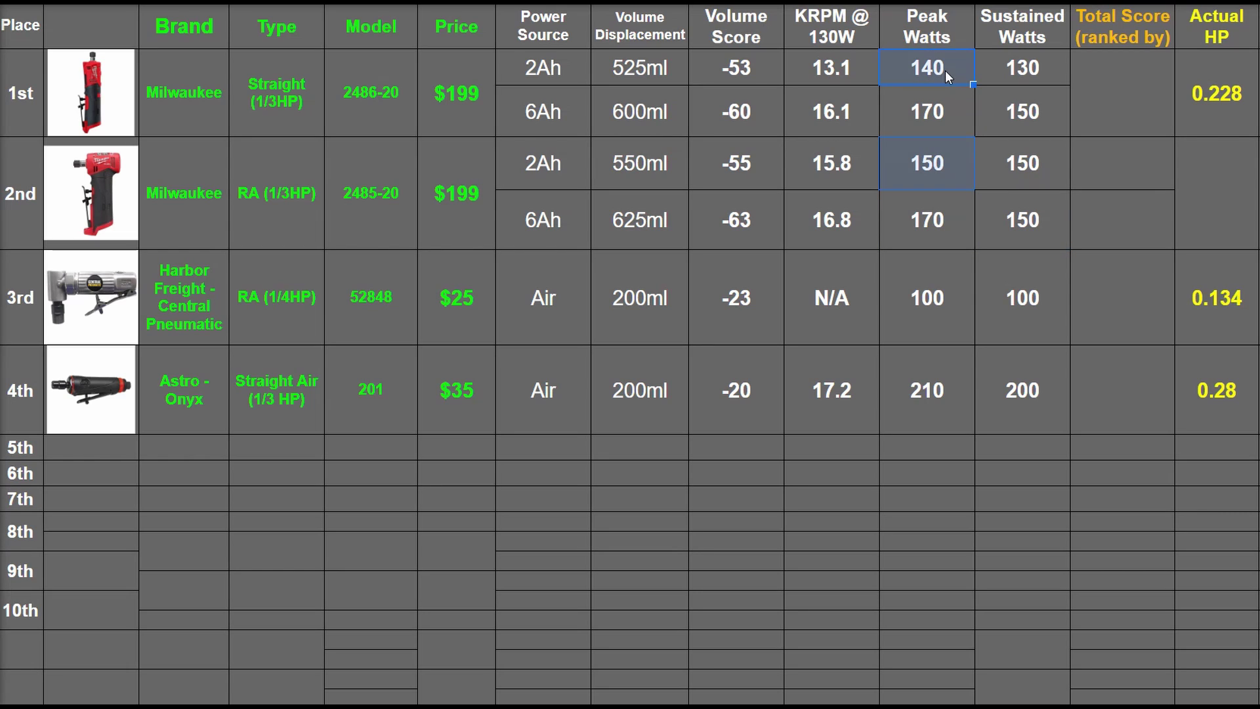
Step: Compare the volume displacement and the 6Ah Peak Watts of the two Milwaukee grinders
left_click_drag(660, 159, 643, 217)
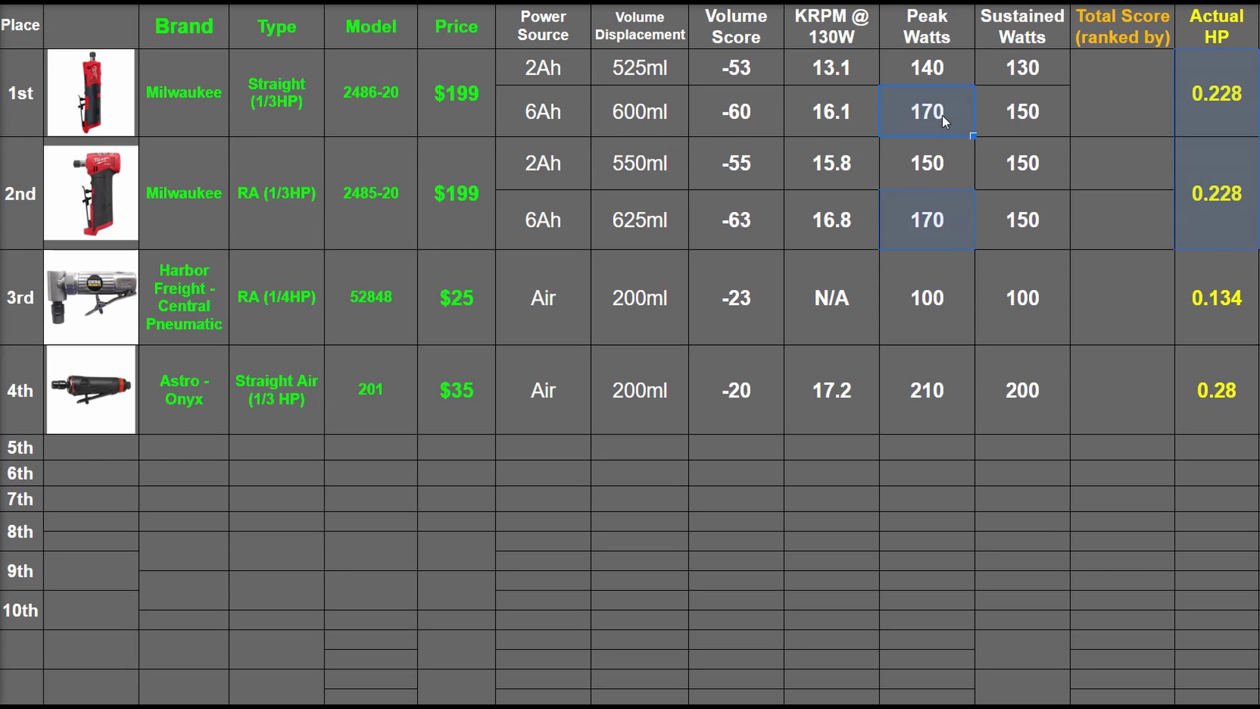
left_click(915, 210)
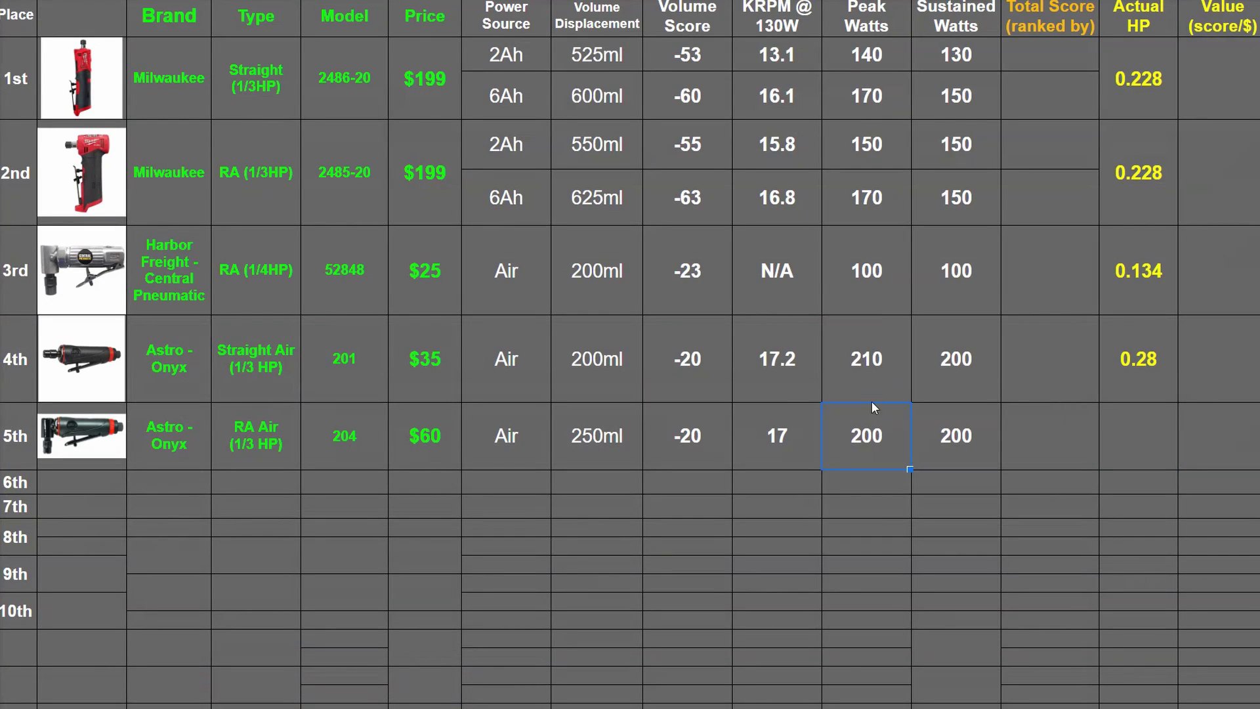
Step: Enter 0.27 as the Actual HP of the Astro Onyx 204 right-angle air grinder
left_click(872, 401)
left_click(1138, 440)
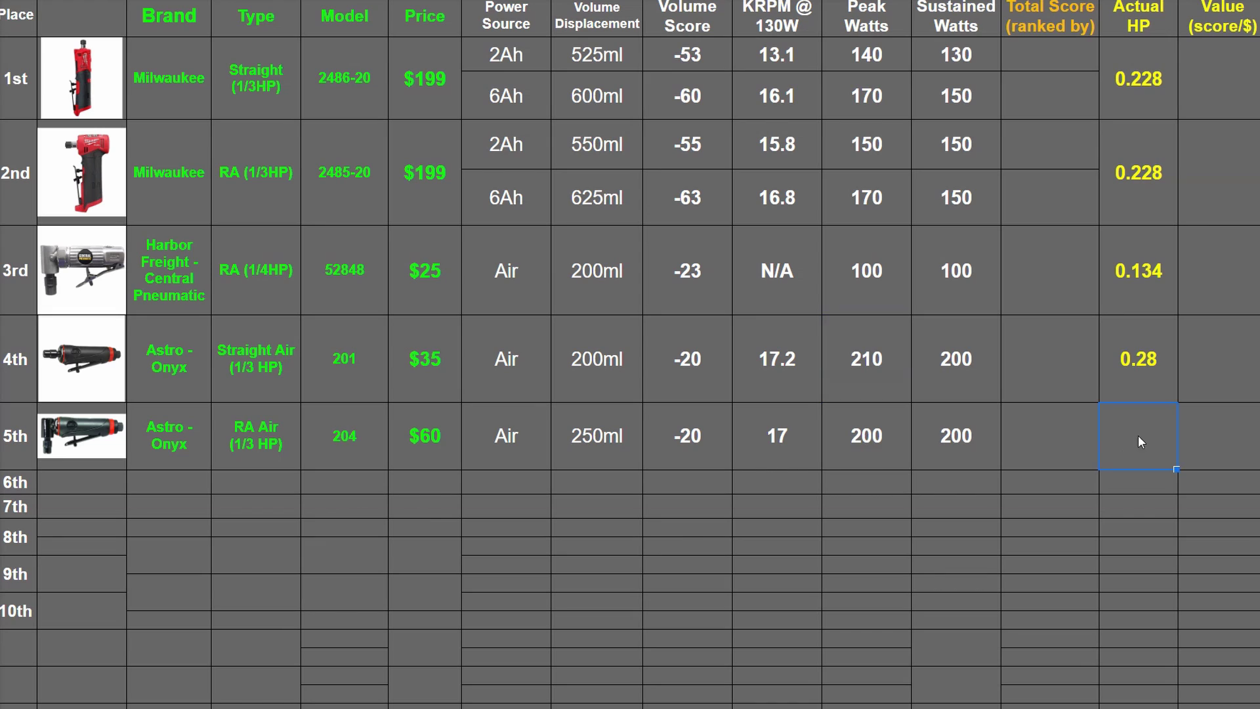
Step: Enter Total Scores of 230.1 (2Ah) and 276.1 (6Ah) for the Milwaukee 2486-20, and 260.8 (2Ah) and 273.8 (6Ah) for the 2485-20
left_click(1065, 54)
type("230.1")
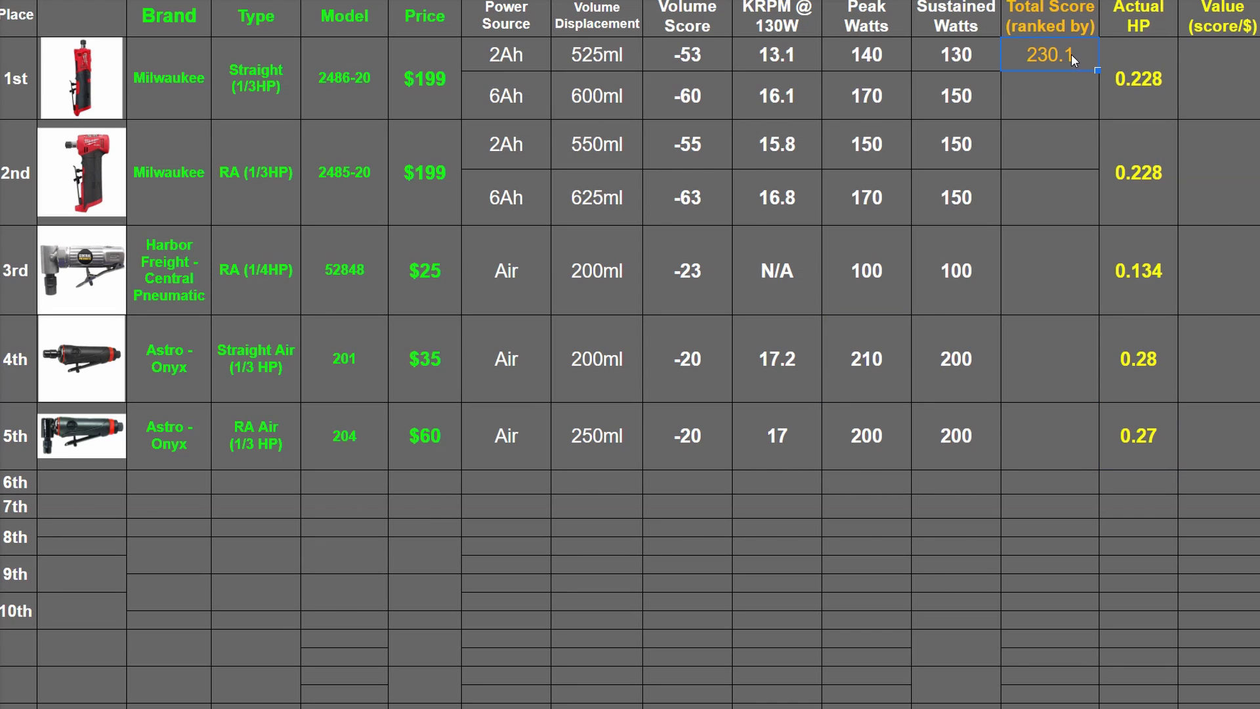
left_click(1077, 77)
type("276.1")
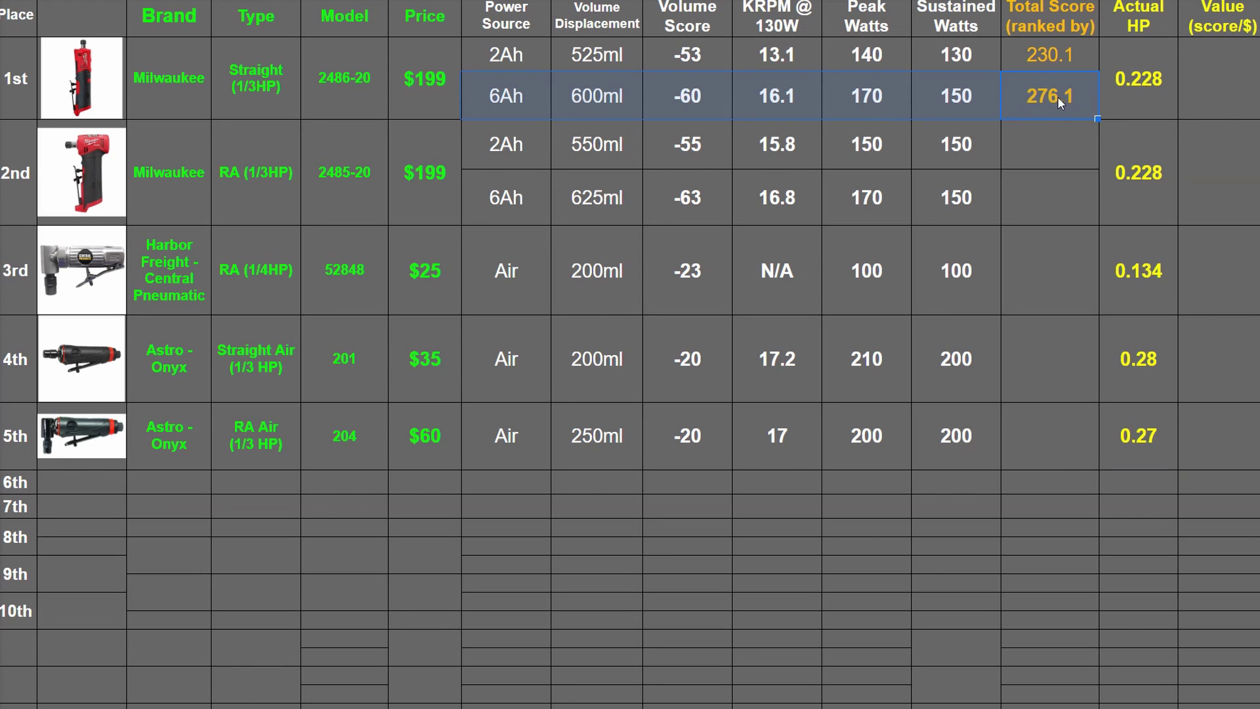
left_click(1062, 144)
type("260.8")
left_click(1063, 180)
type("273.8")
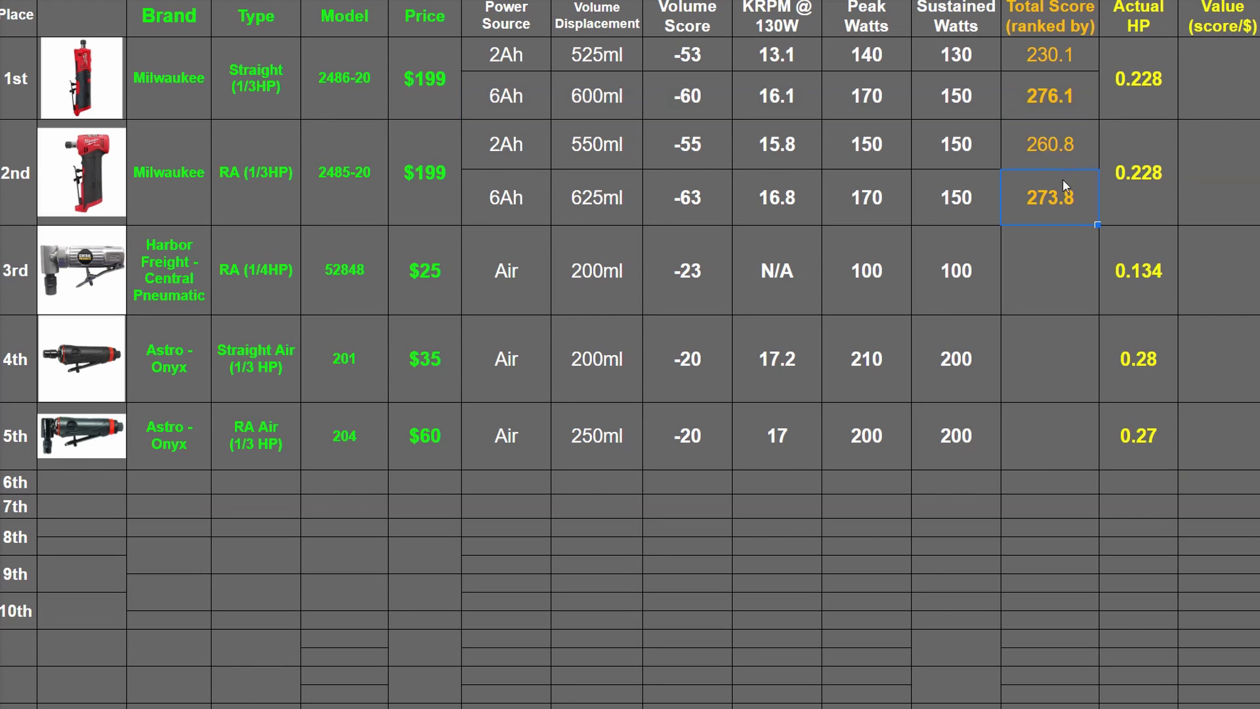
left_click_drag(550, 202, 513, 210)
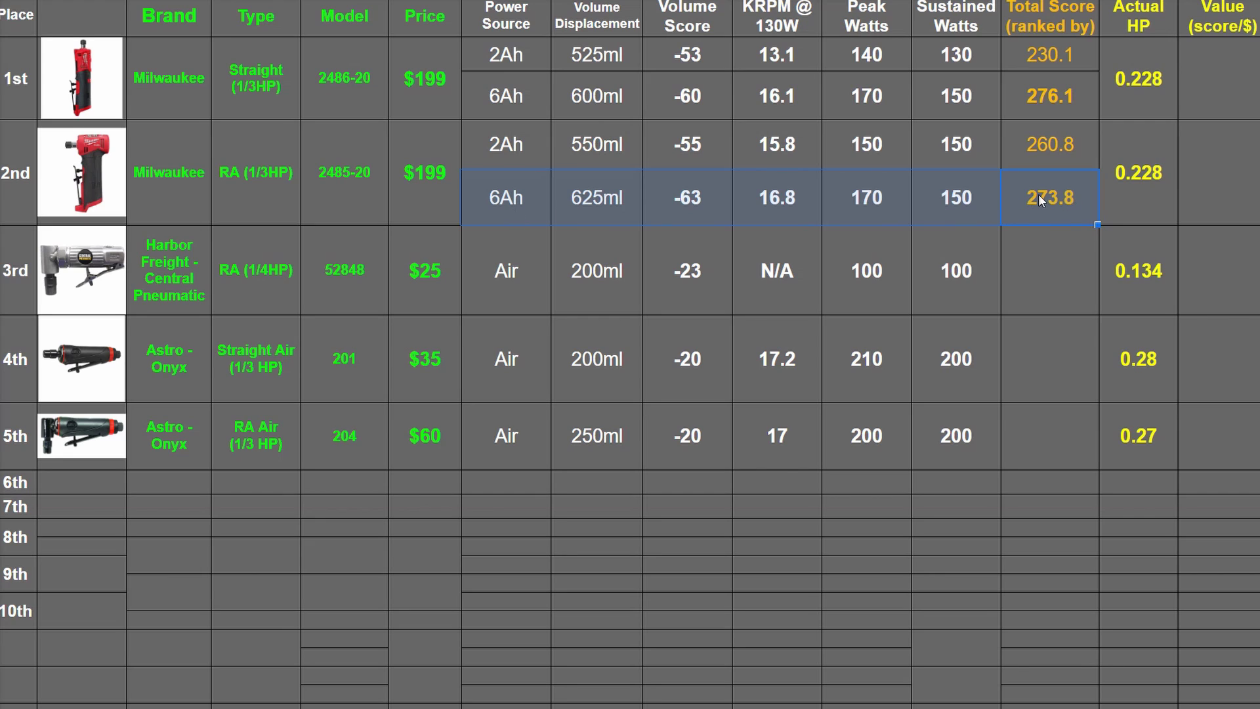
Step: Enter Total Scores of 177 for the Harbor Freight 52848, 407.2 for the Astro Onyx 201 and 397 for the Astro Onyx 204
key("Down")
type("177")
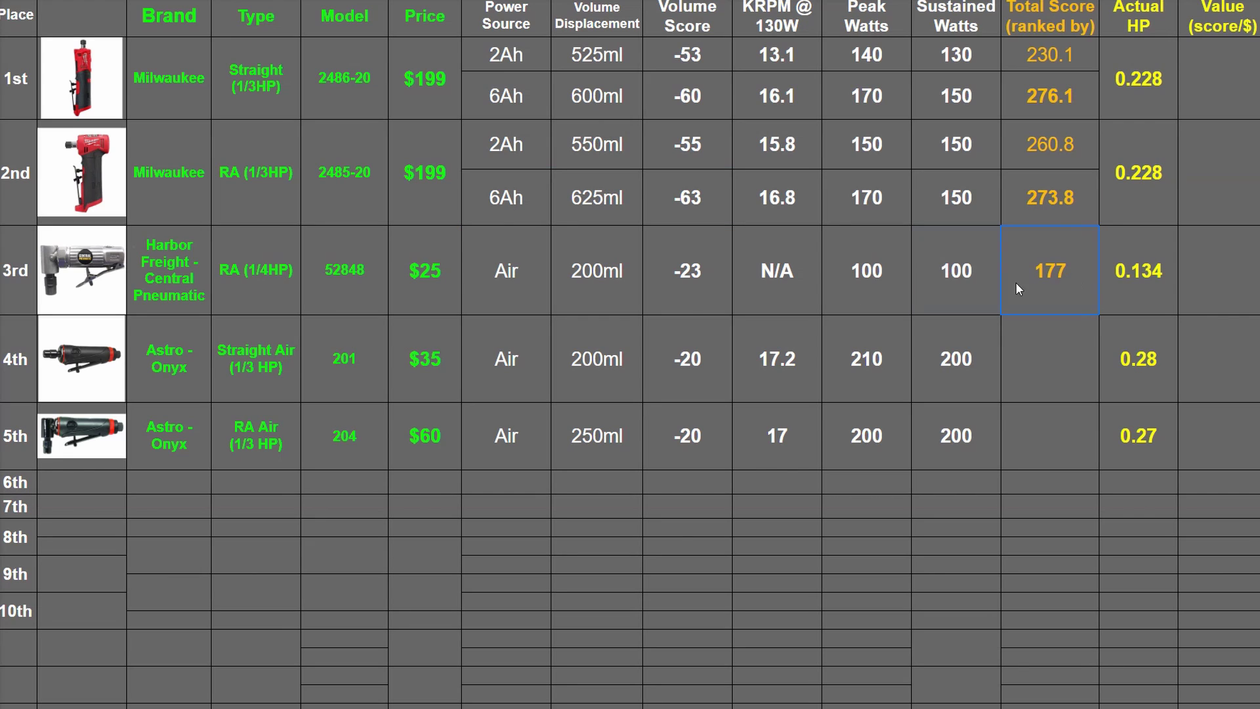
left_click_drag(586, 276, 586, 275)
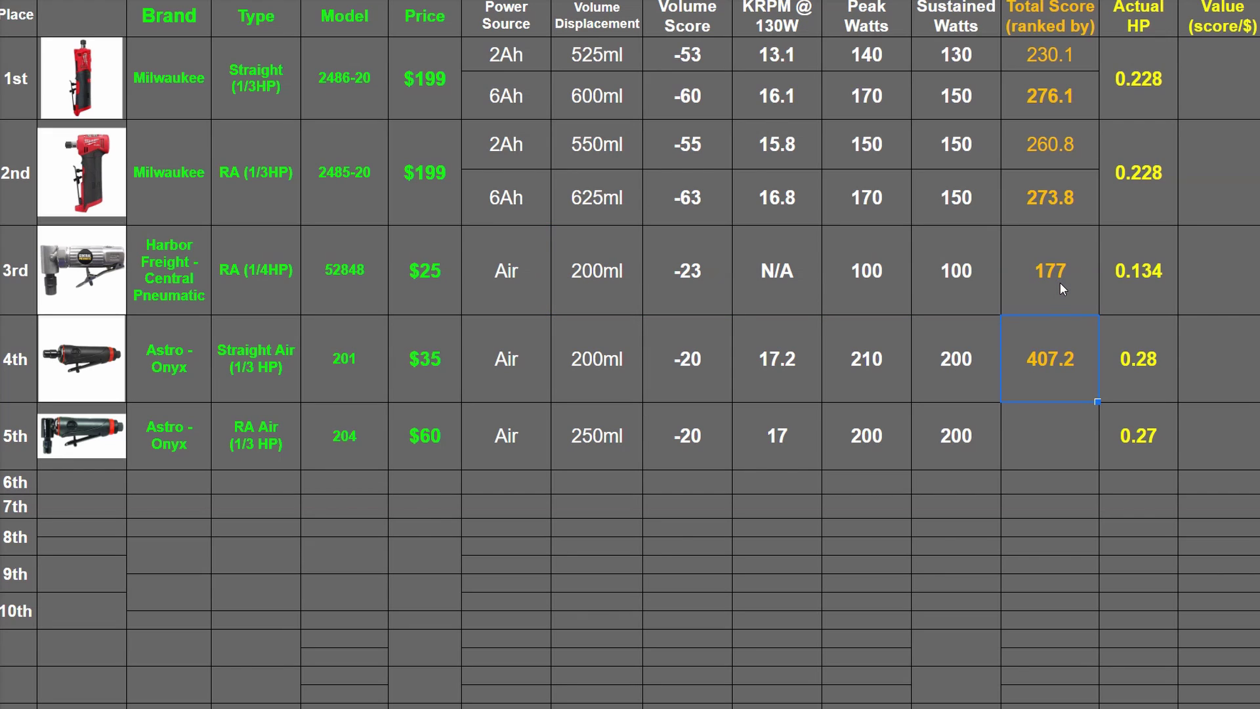
key("Down")
type("397")
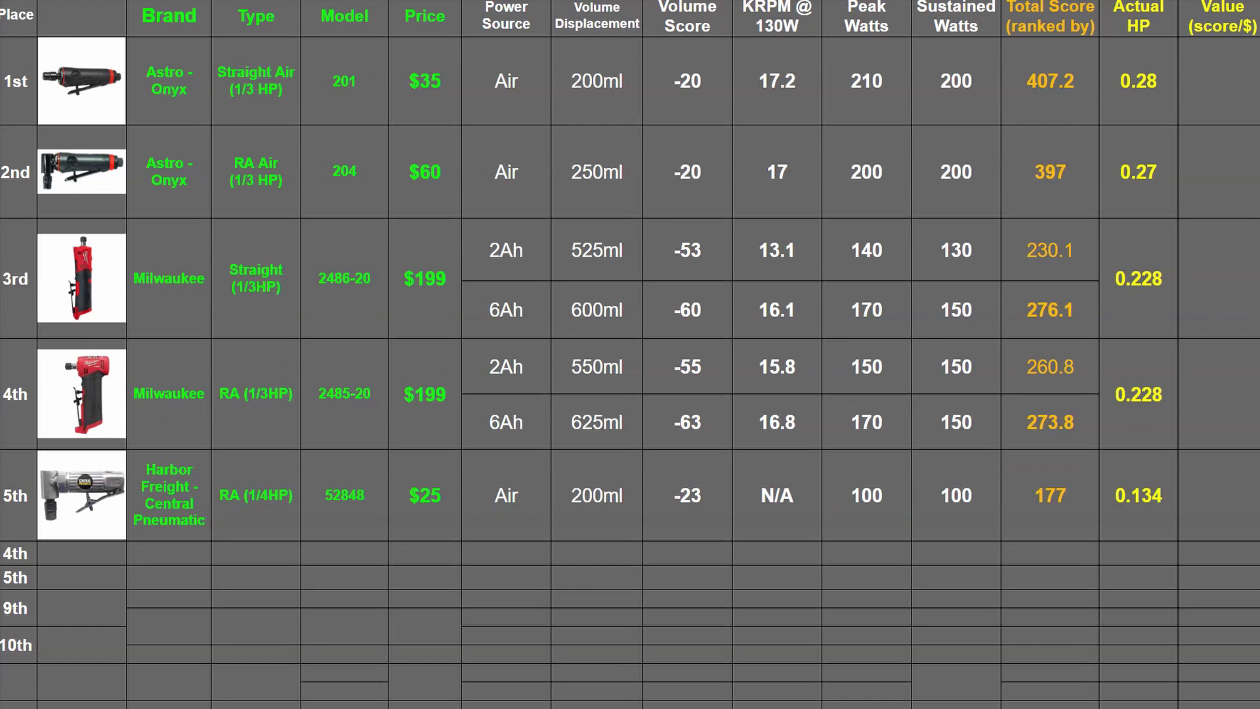
Step: Examine the table ranked by Total Score, comparing the Astro Onyx, Milwaukee and Harbor Freight rows and their test results
left_click_drag(75, 95, 687, 99)
left_click_drag(1127, 184, 1126, 186)
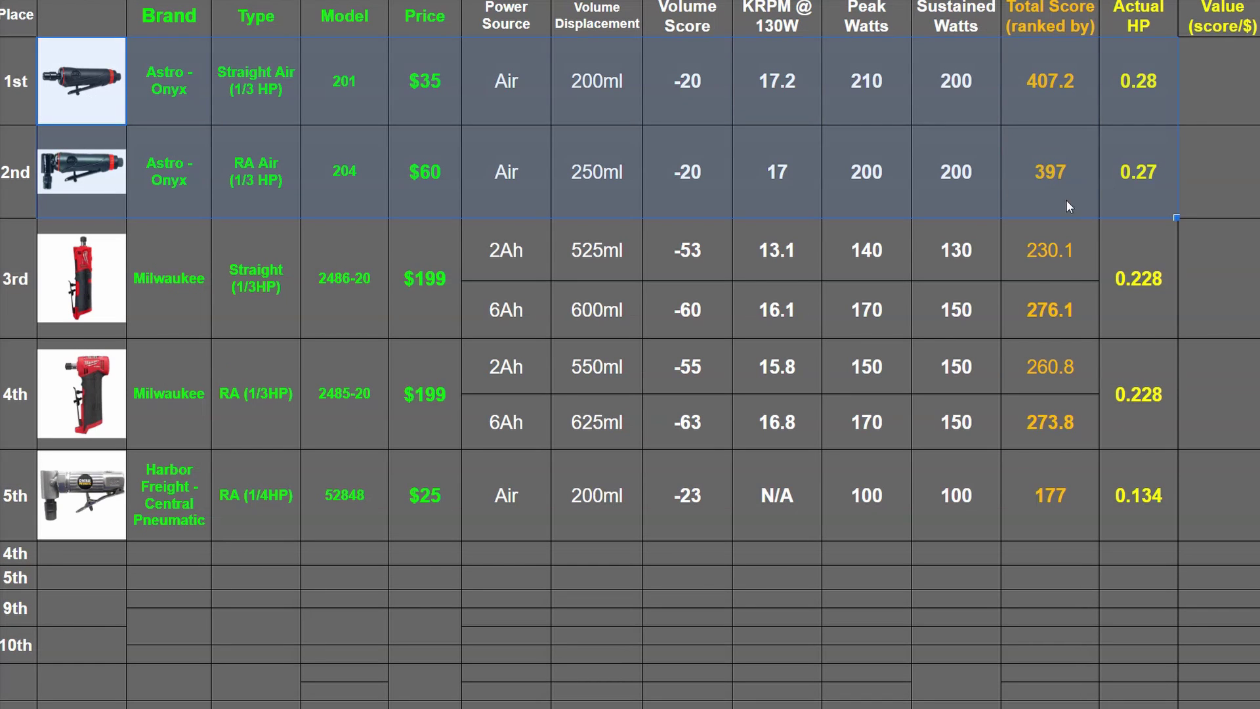
left_click_drag(101, 501, 1148, 512)
left_click_drag(1147, 279, 100, 416)
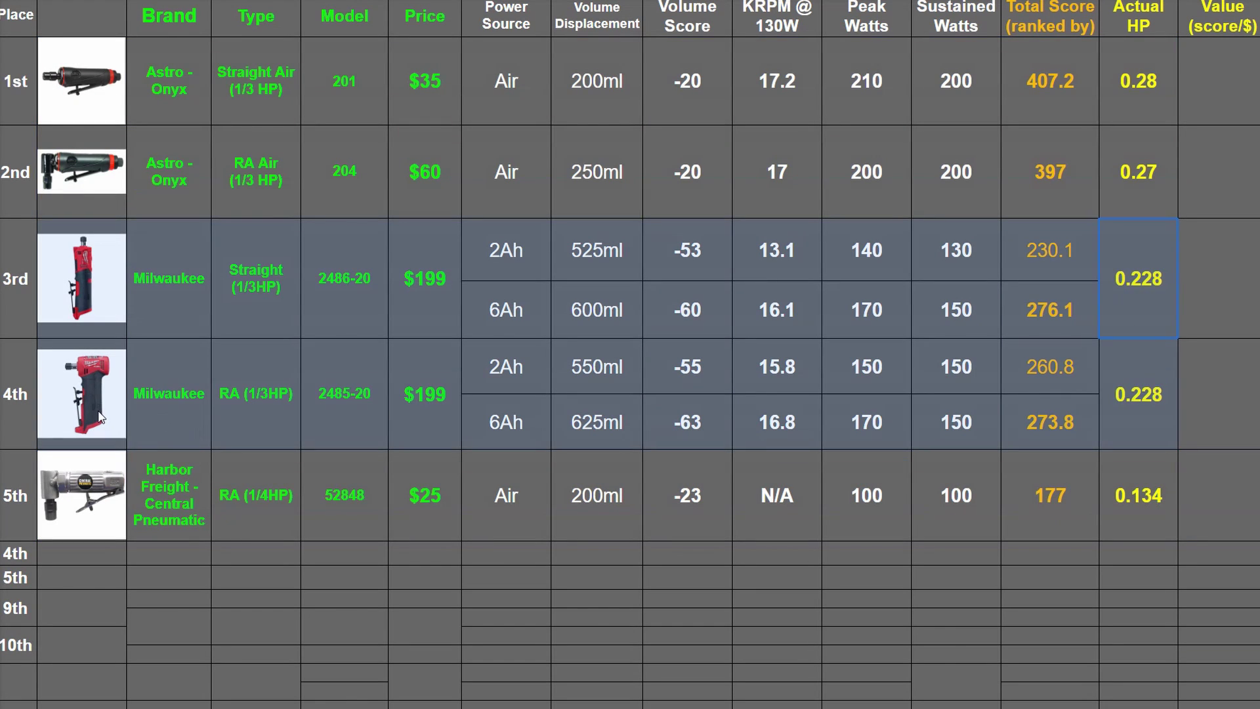
left_click_drag(30, 27, 25, 153)
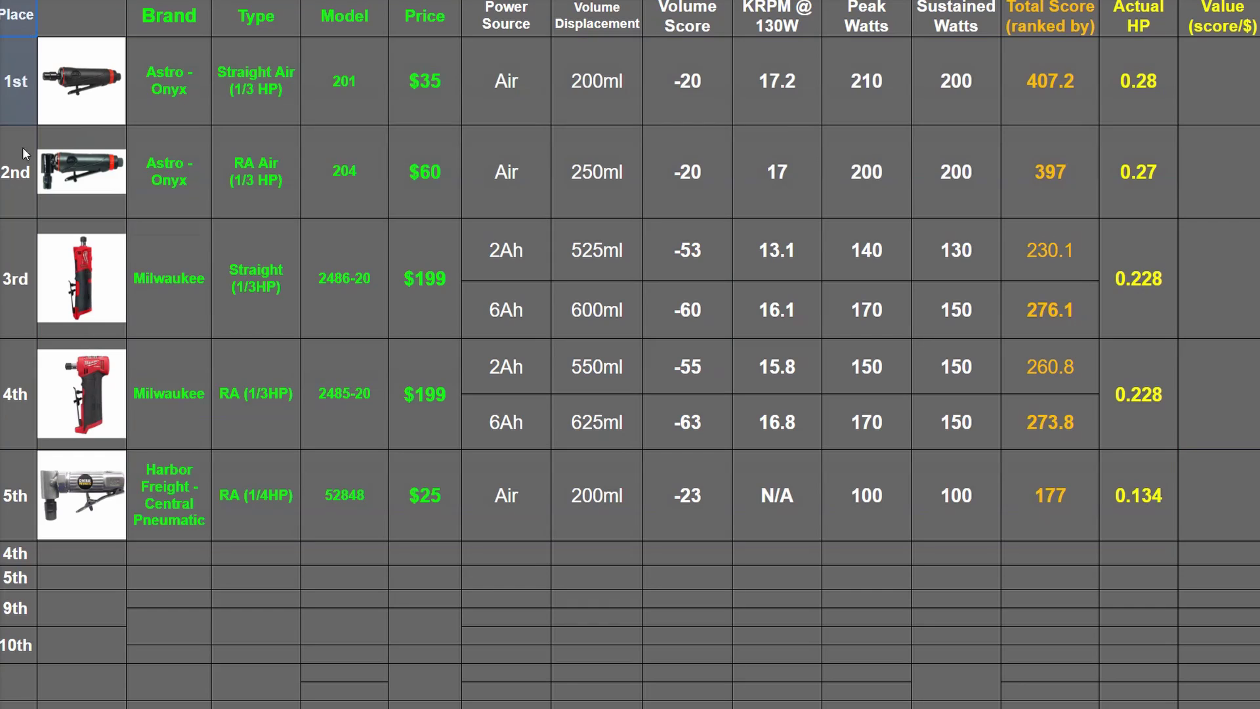
left_click_drag(17, 647, 925, 615)
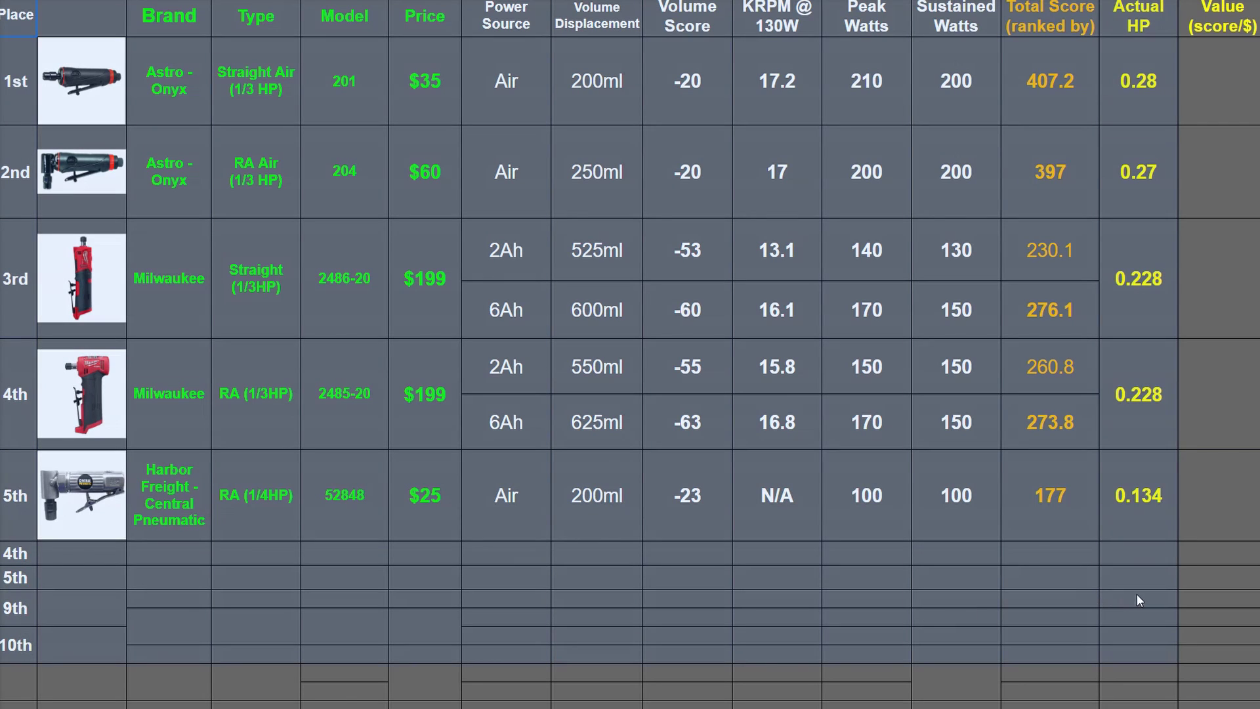
left_click(1227, 431)
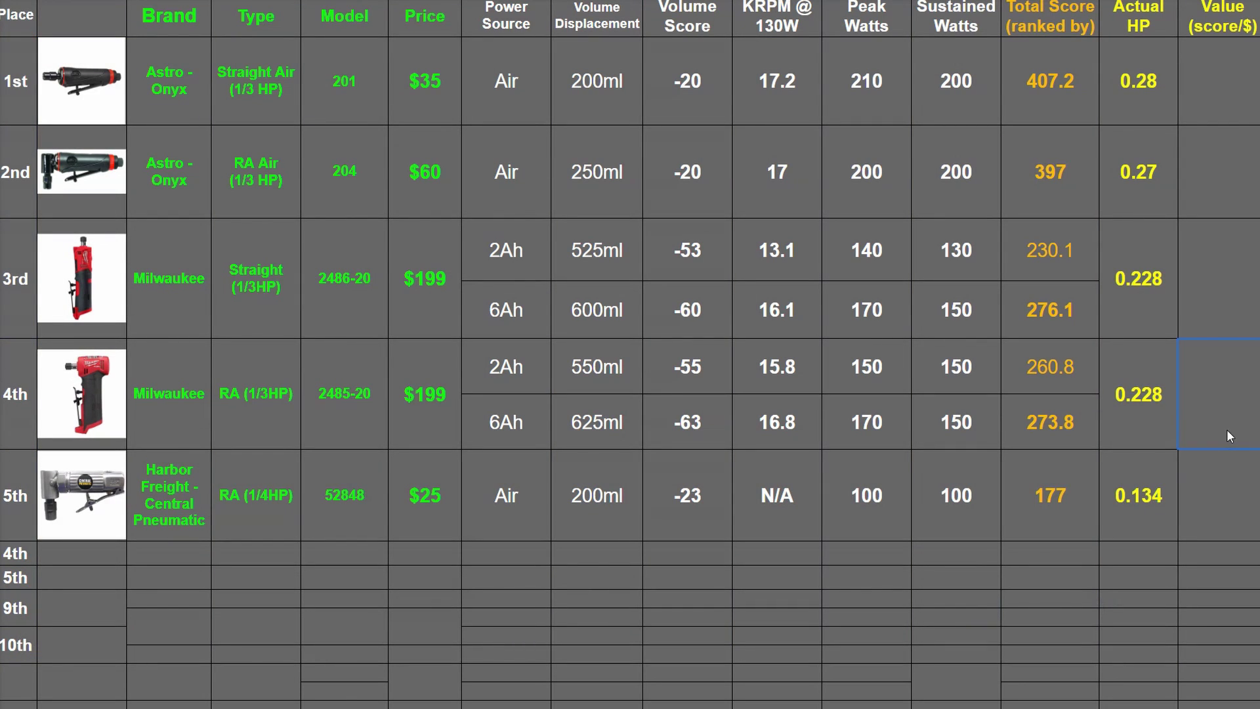
left_click(1064, 105)
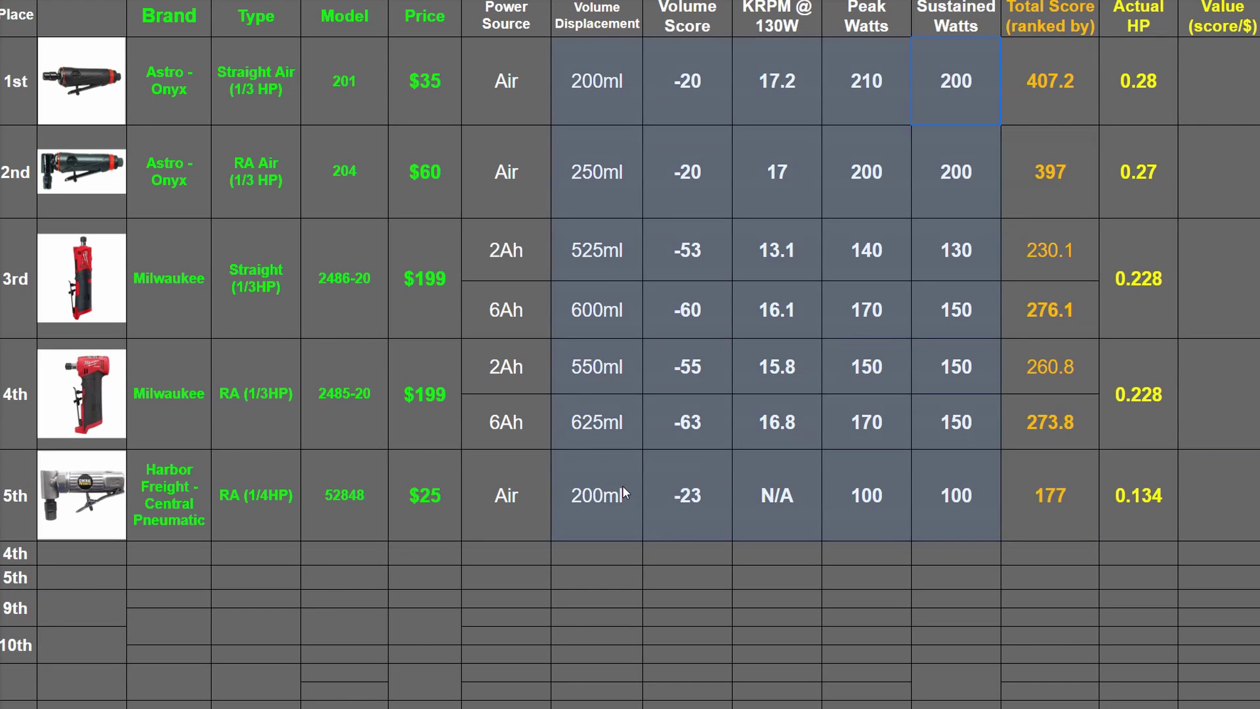
Step: Fill the Value column with 11.63, 6.62, 1.39 and 1.38 for 1st to 4th place, and "Not worth it" for the Harbor Freight
left_click(1244, 76)
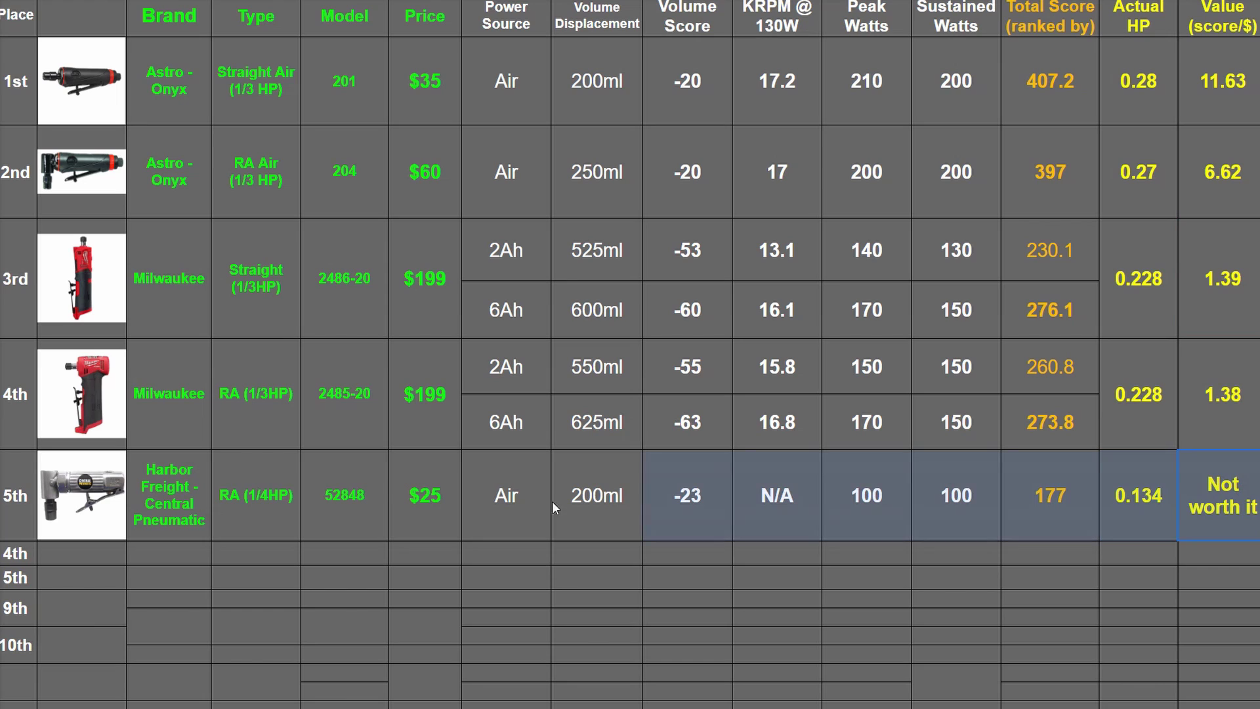
Step: Review the Harbor Freight 52848's type, price and test results
left_click_drag(143, 494, 246, 518)
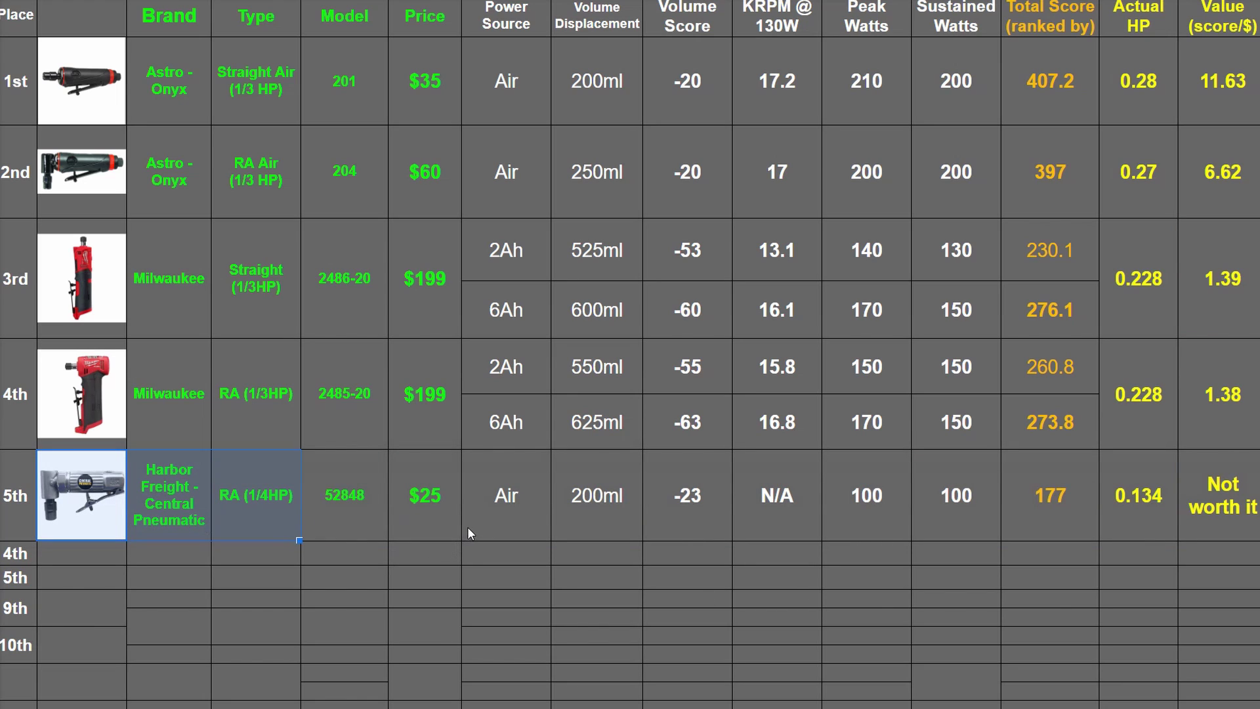
left_click(442, 511)
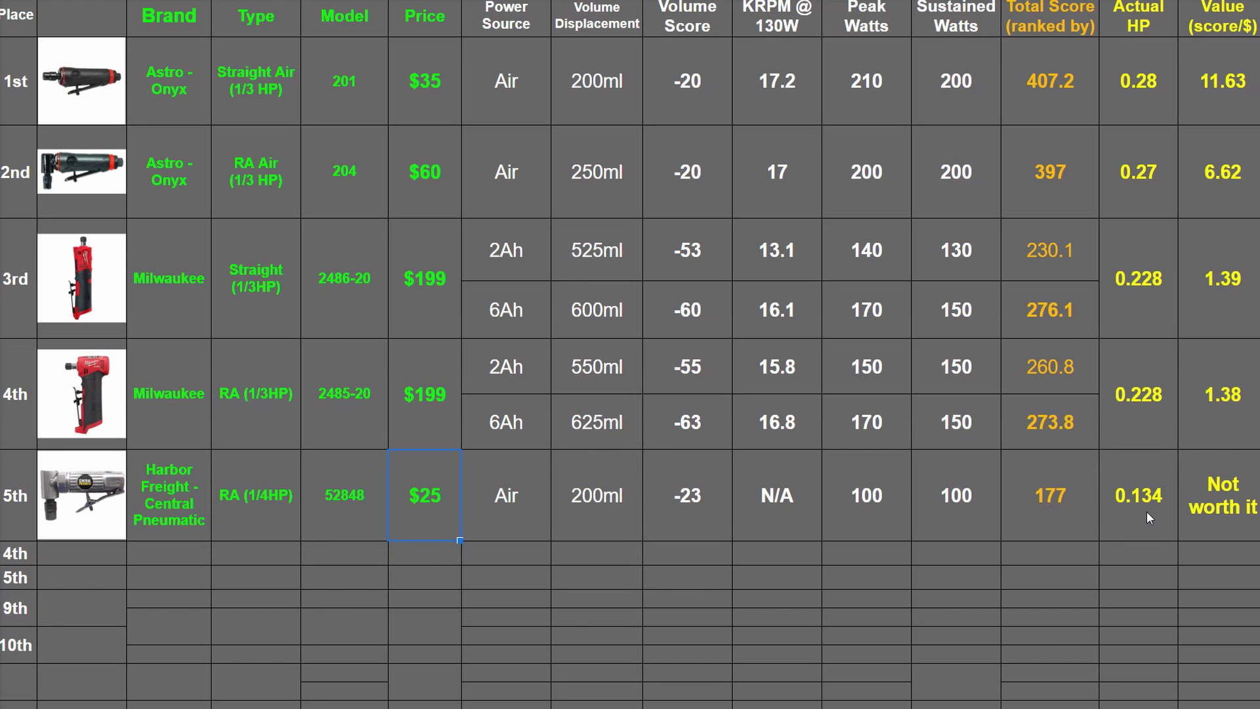
left_click_drag(1148, 511, 747, 502)
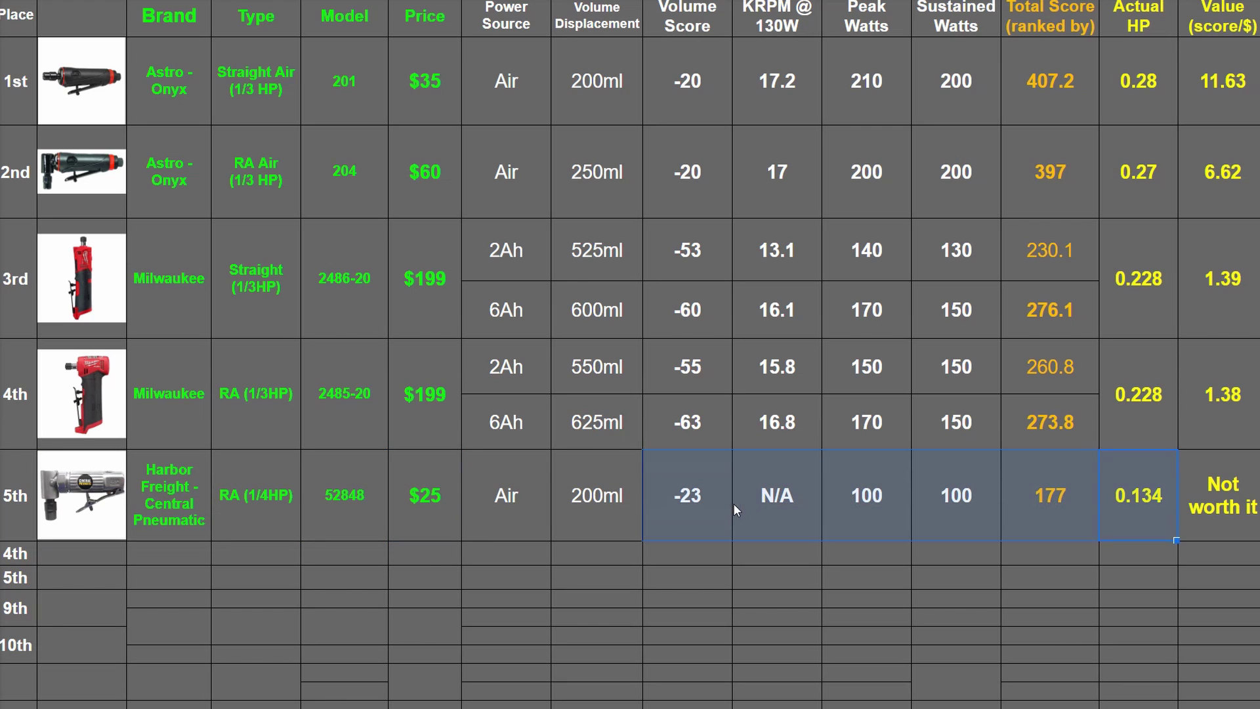